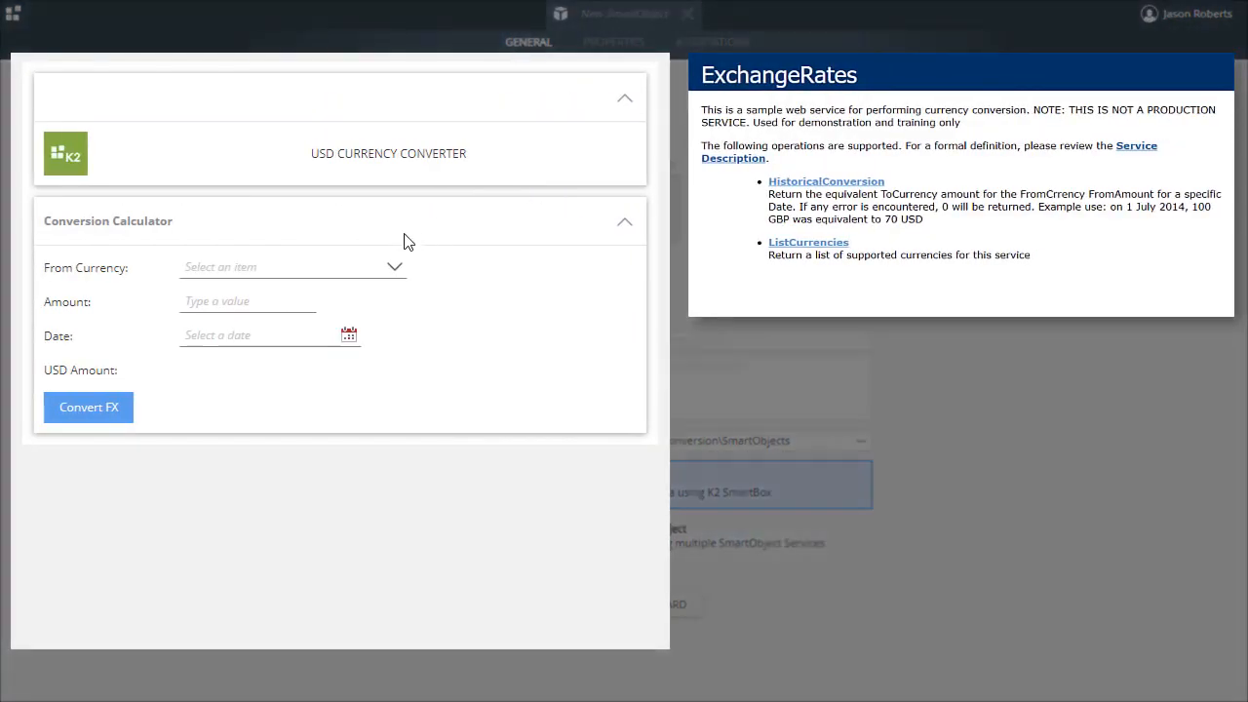
- Convert 10000 ZAR to USD for 15 July 2019 in the Conversion Calculator
{"action": "left_click", "coordinate": [395, 267]}
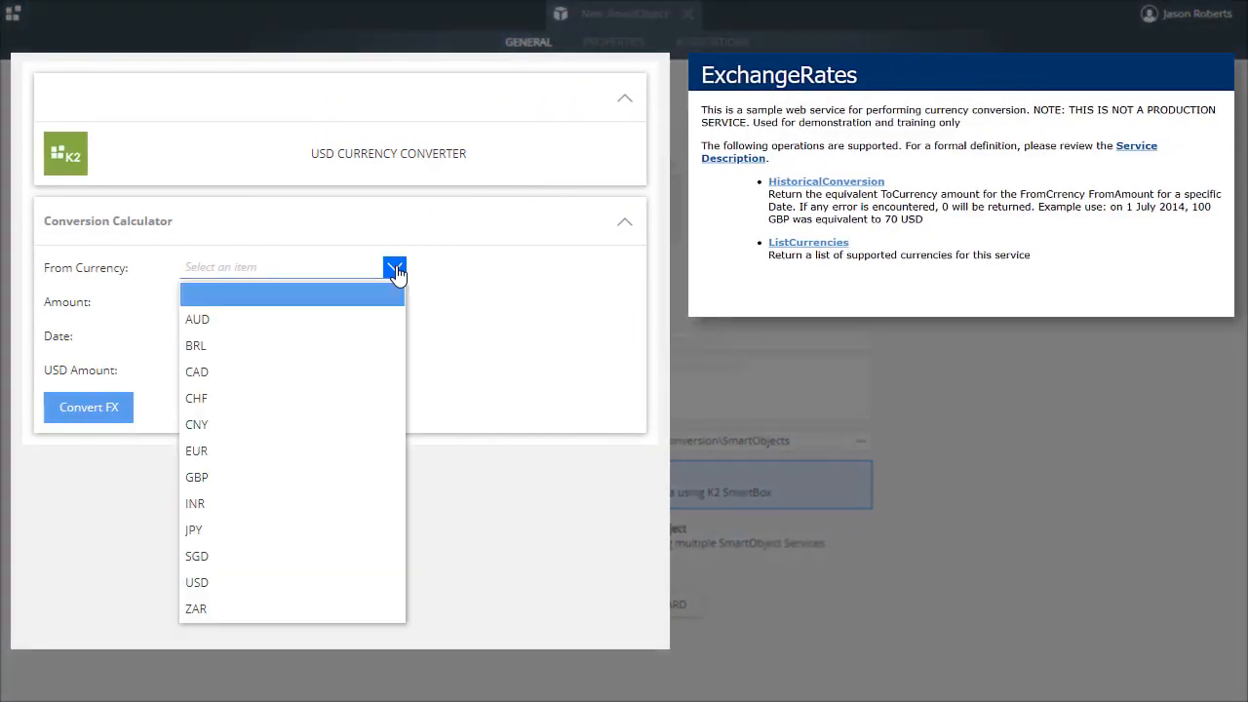
{"action": "left_click", "coordinate": [262, 610]}
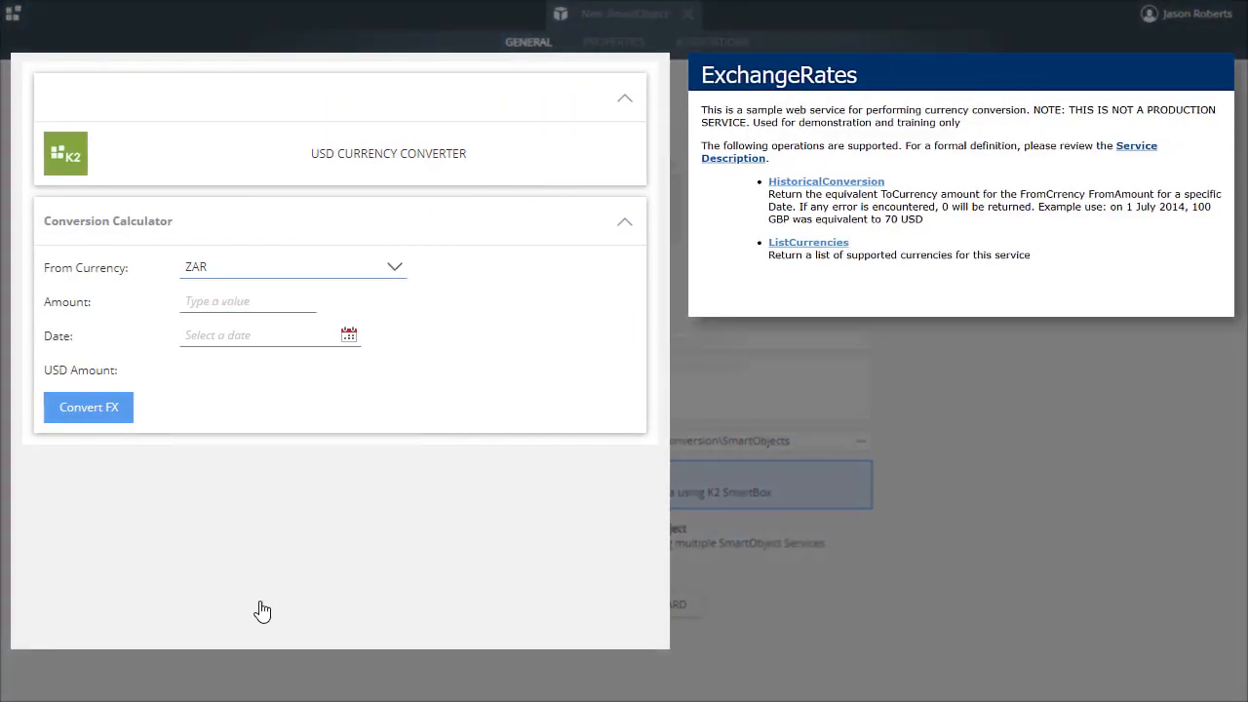
{"action": "left_click", "coordinate": [238, 298]}
{"action": "type", "text": "10000"}
{"action": "left_click", "coordinate": [349, 335]}
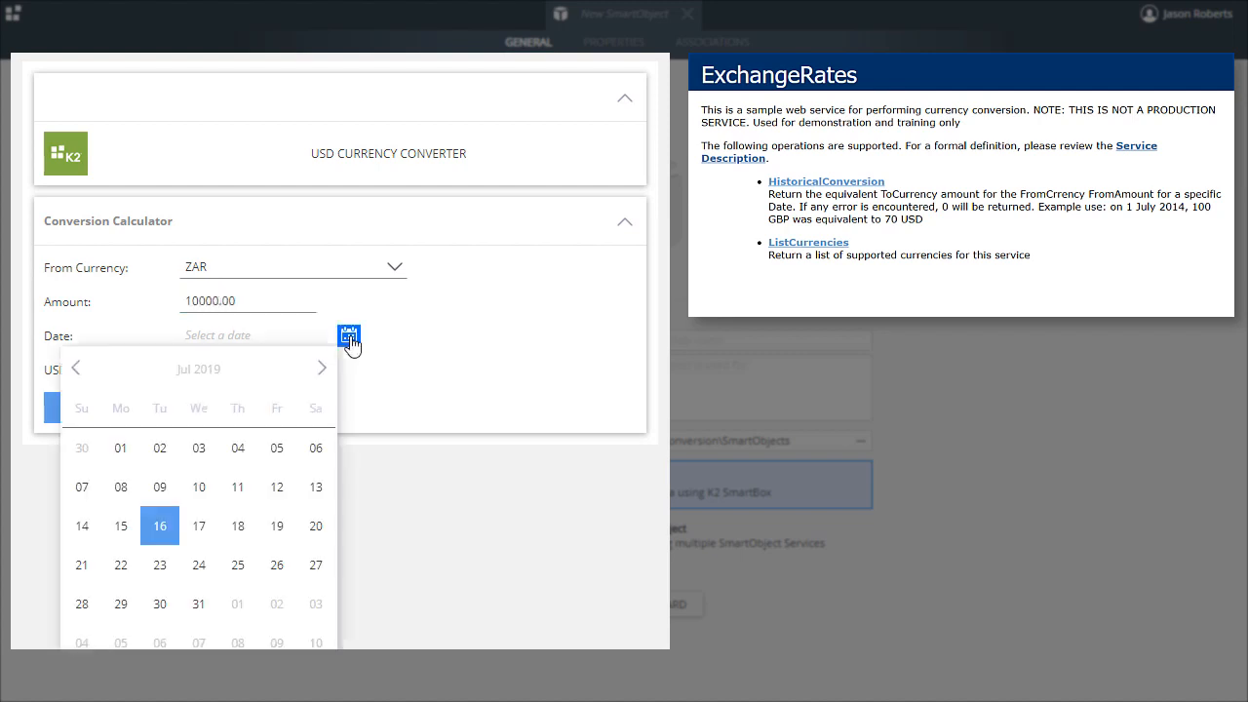
{"action": "left_click", "coordinate": [121, 525]}
{"action": "left_click", "coordinate": [98, 411]}
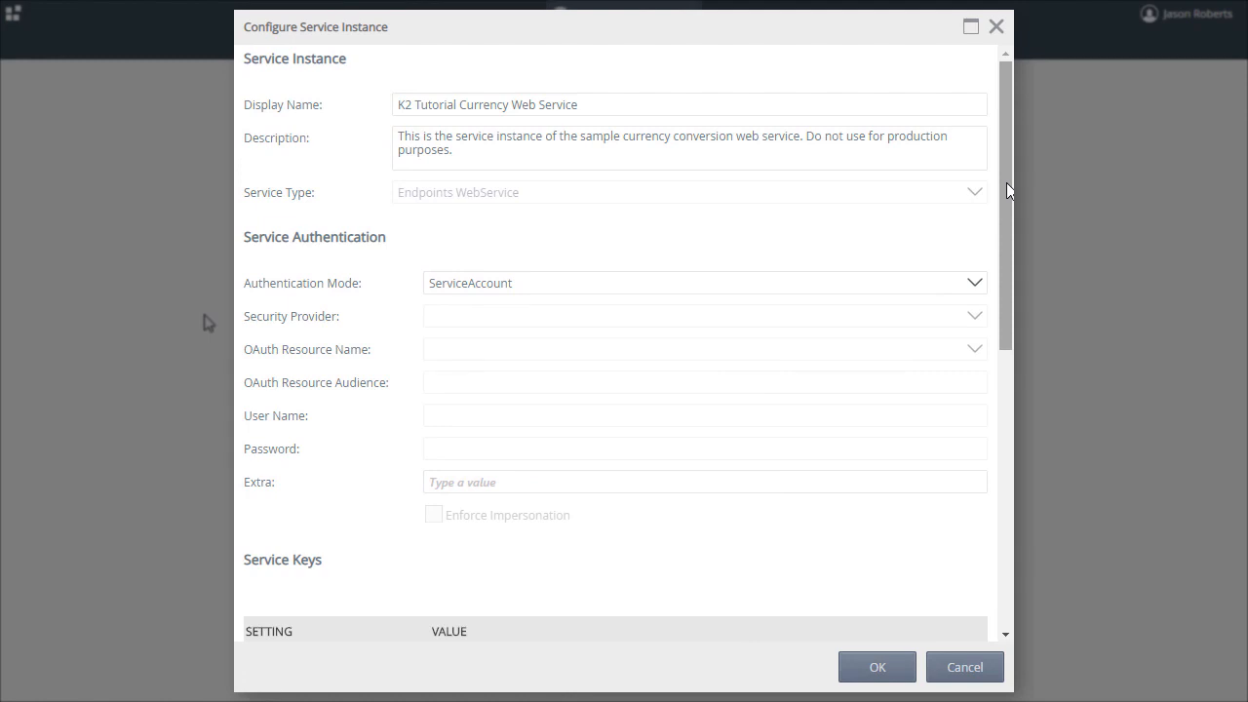
{"action": "left_click_drag", "start_coordinate": [1007, 184], "coordinate": [1013, 501]}
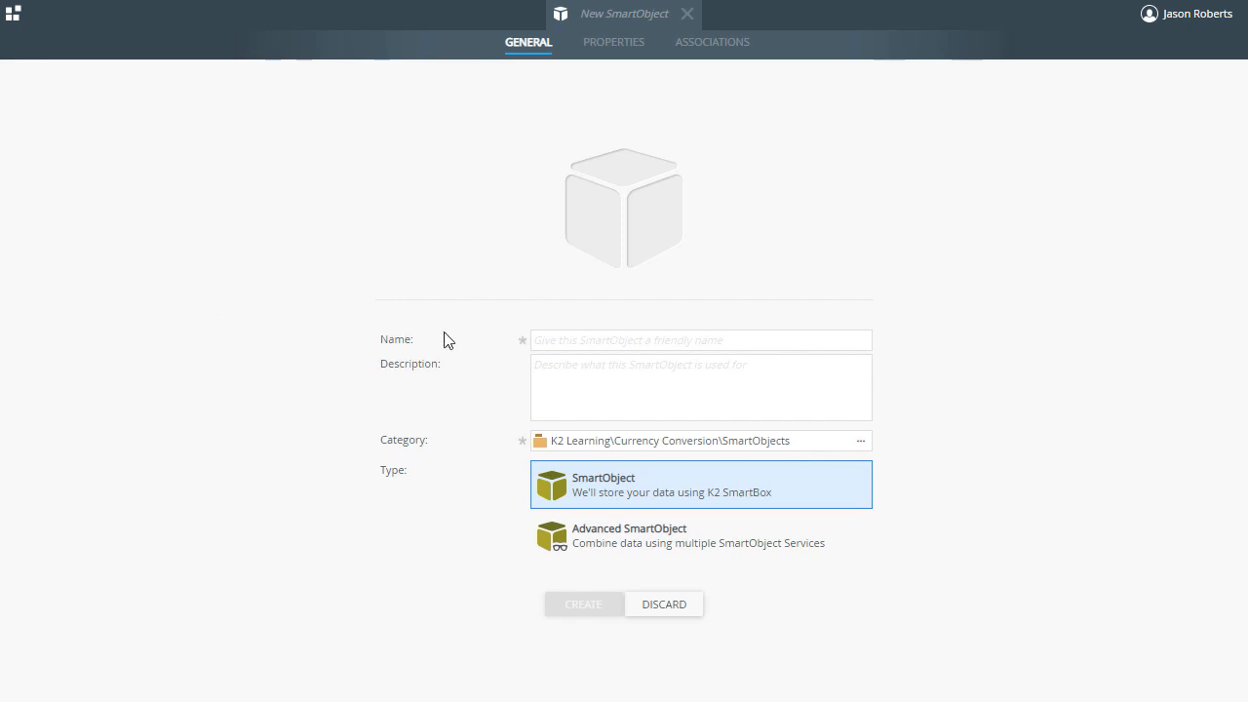
- Create an Advanced SmartObject named Currency Exchange, described as handling USD currency conversions for learning purposes only, not for a production system
{"action": "left_click", "coordinate": [640, 336]}
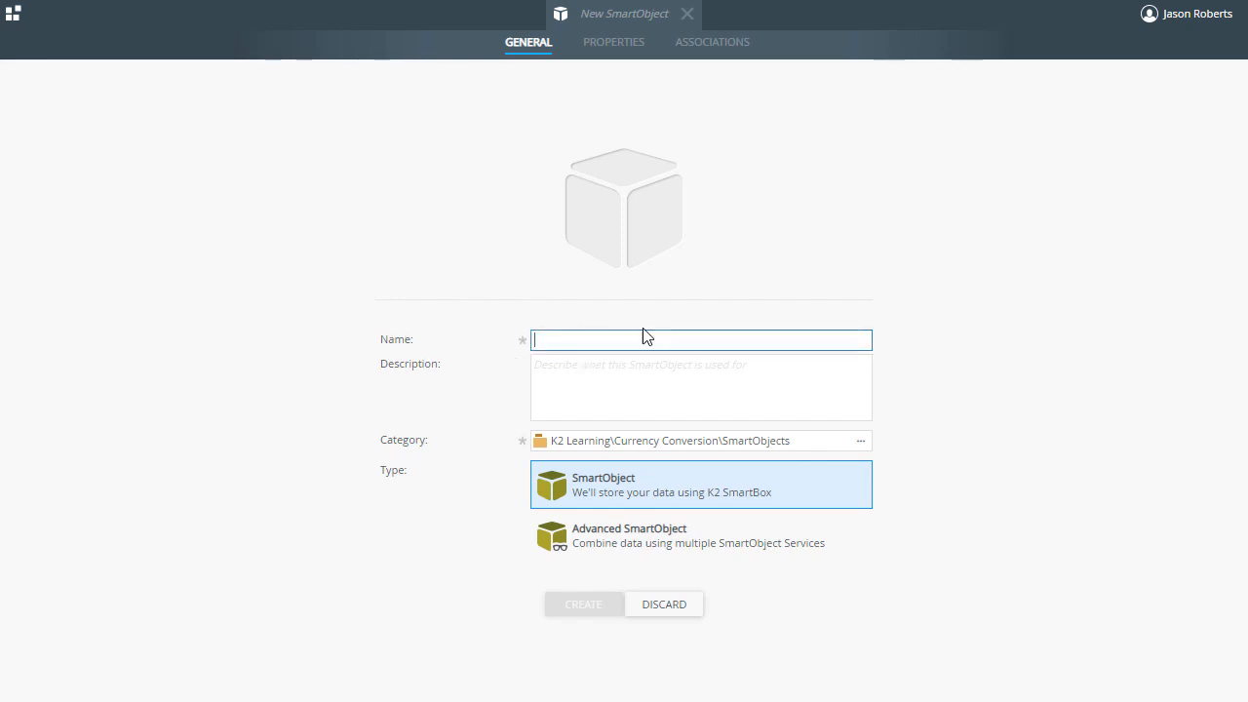
{"action": "type", "text": "Cu"}
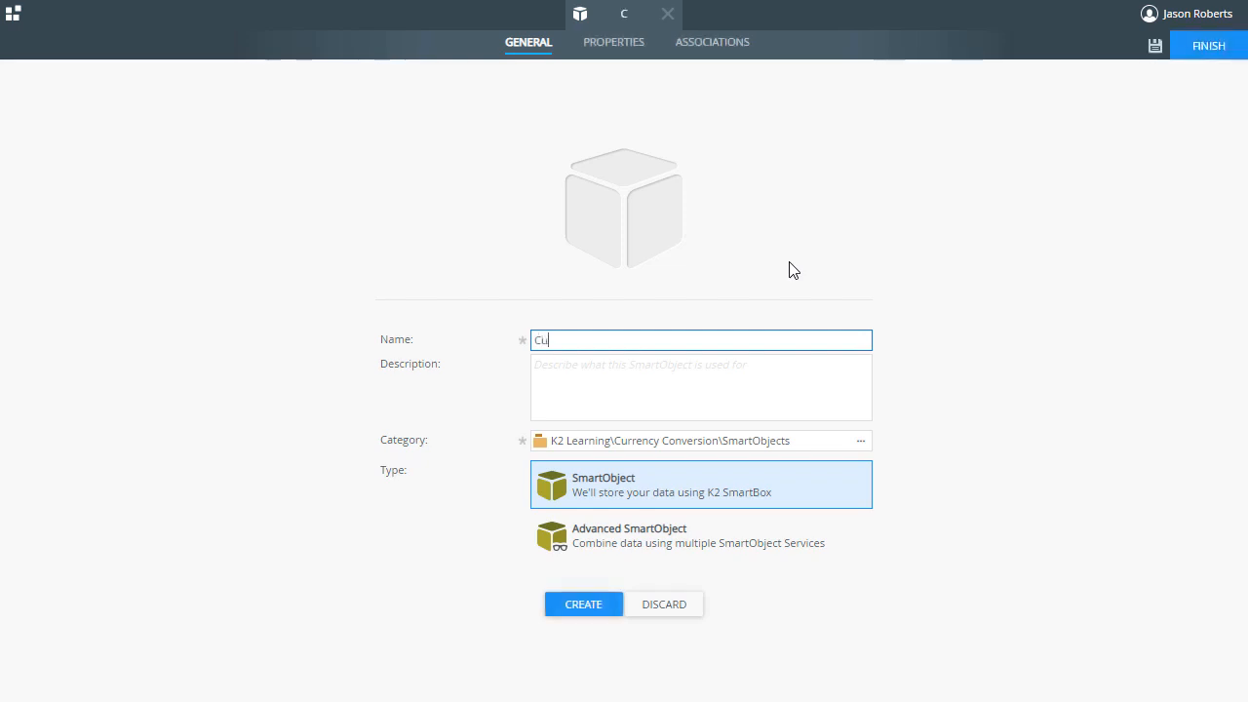
{"action": "type", "text": "rrency Exchange"}
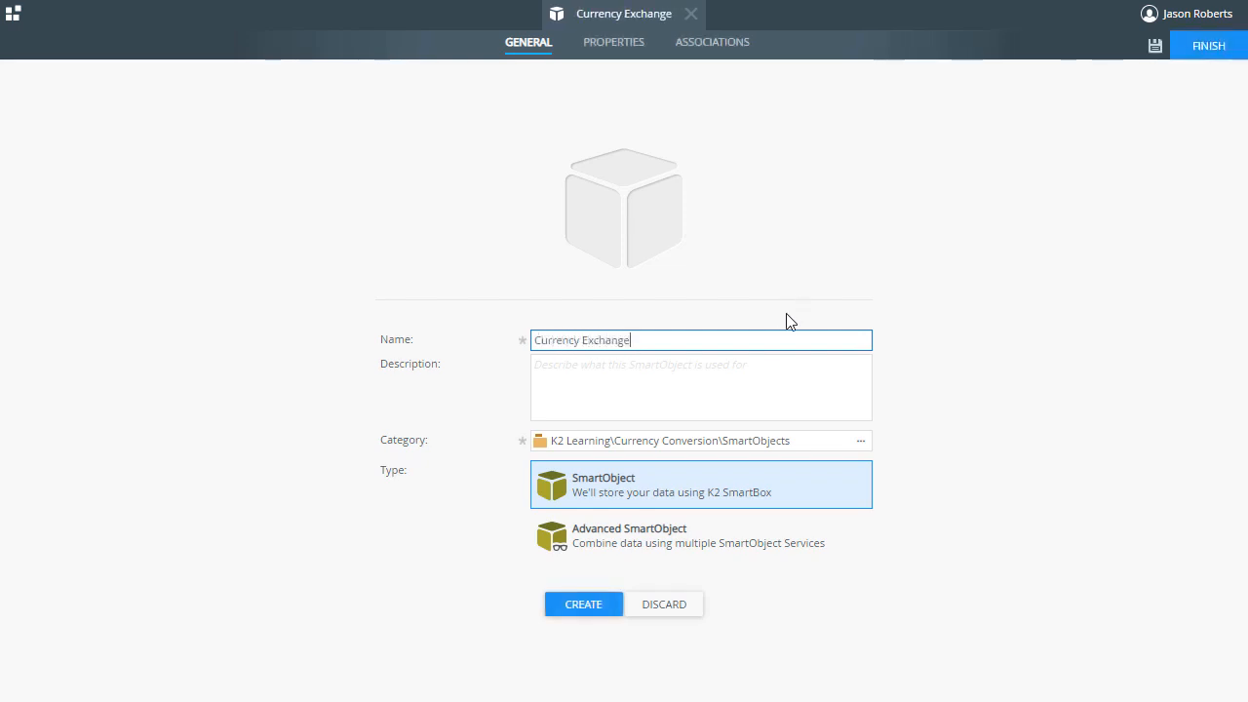
{"action": "left_click", "coordinate": [756, 359]}
{"action": "type", "text": "Use this SmartObject to handle USD currency conversions for an application. NOTE: For learning purposes only, do not use in a production system."}
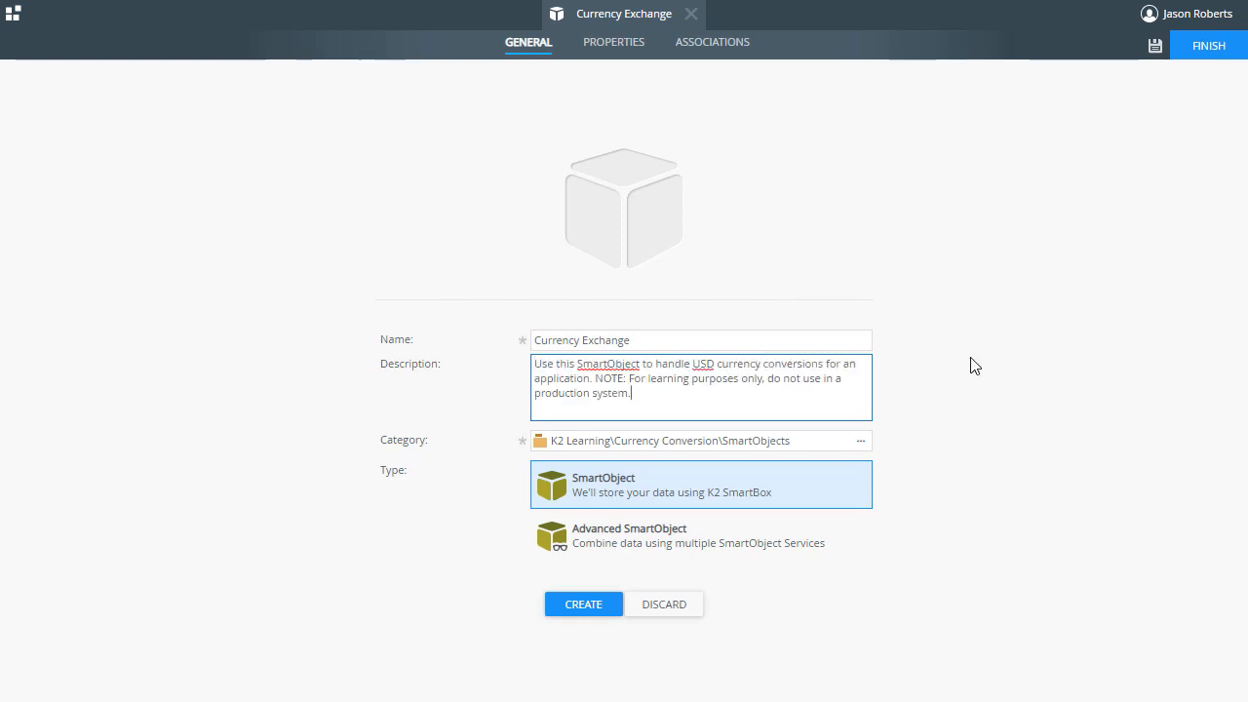
{"action": "left_click", "coordinate": [761, 544]}
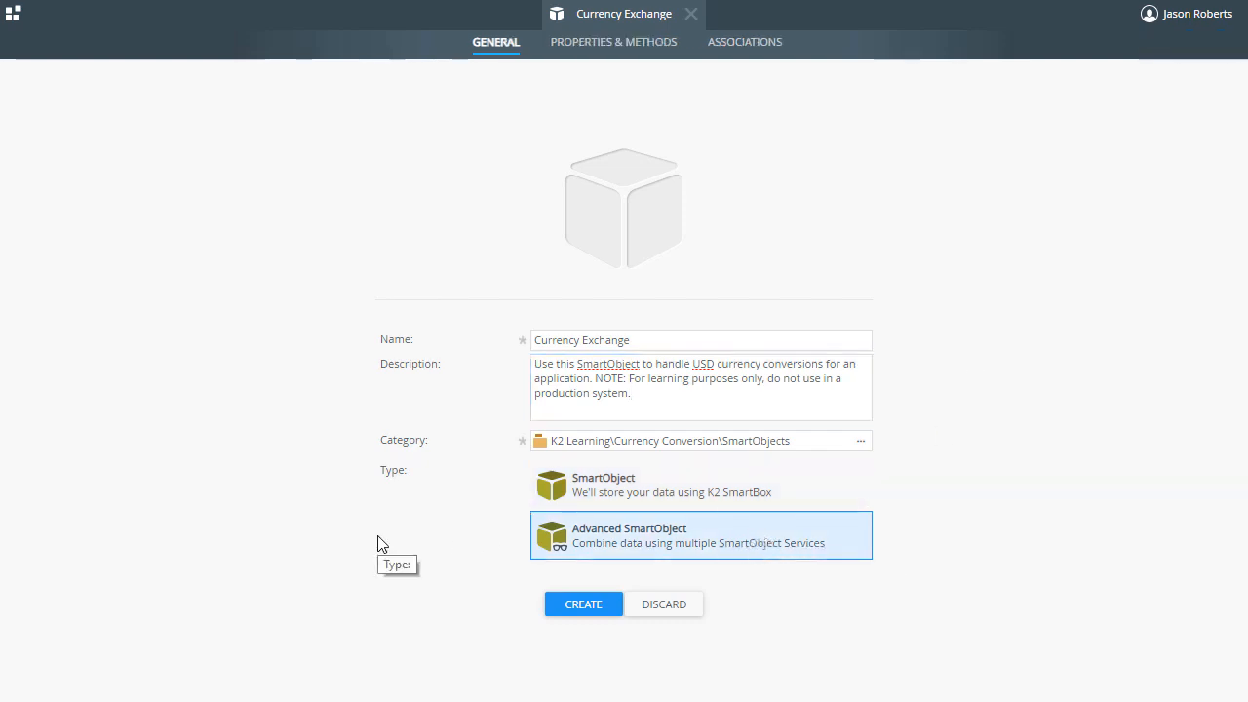
{"action": "left_click", "coordinate": [584, 605]}
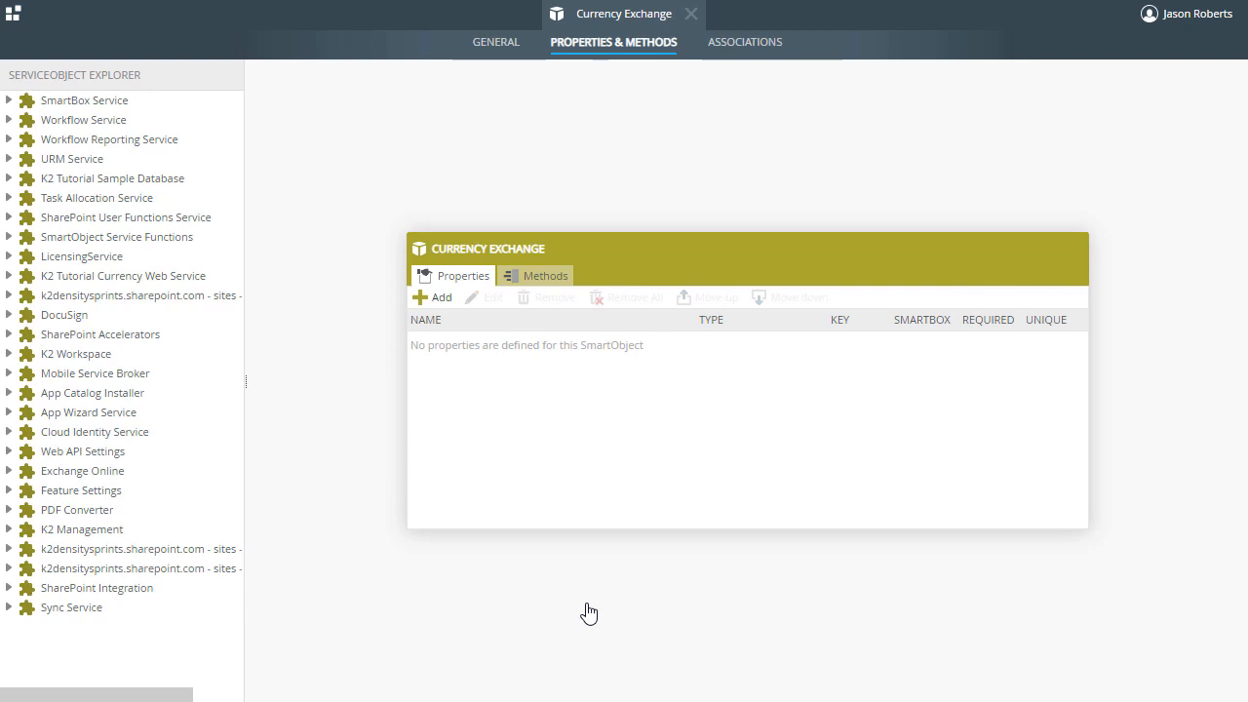
- Add the HistoricalConversion Read method from the K2 Tutorial Currency Web Service's ExchangeRates Objects to the SmartObject's methods
{"action": "left_click", "coordinate": [7, 276]}
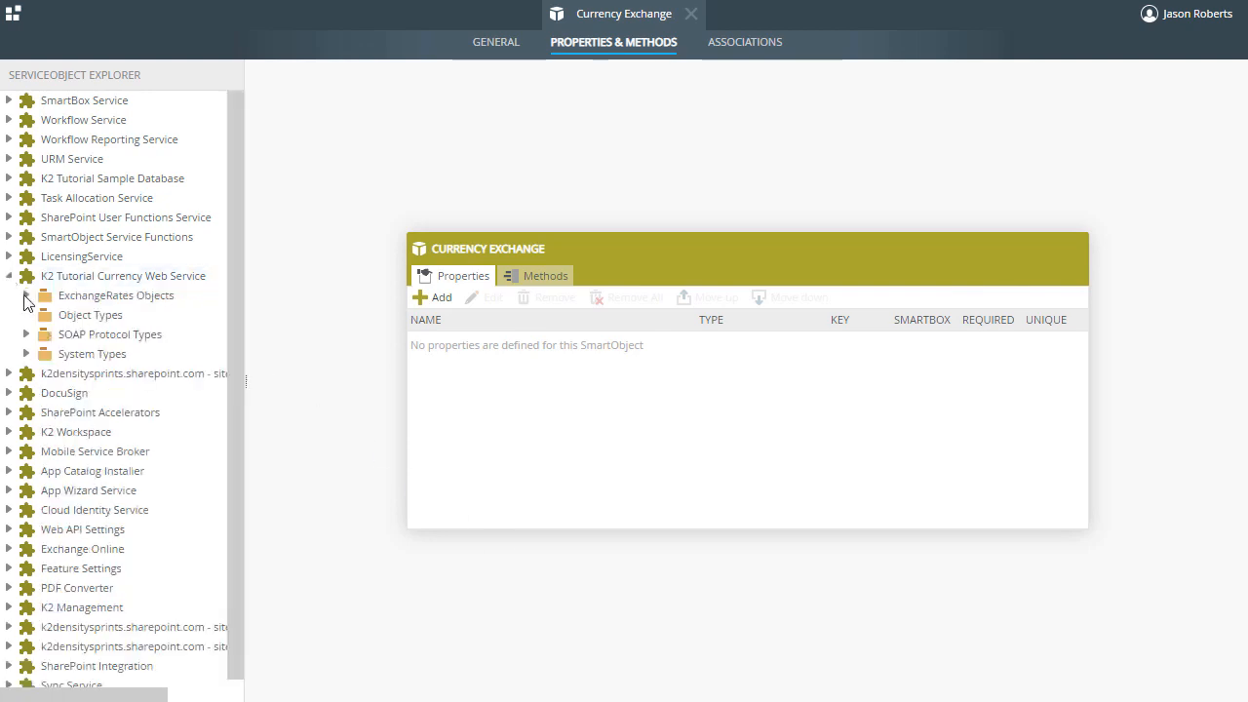
{"action": "left_click", "coordinate": [25, 296]}
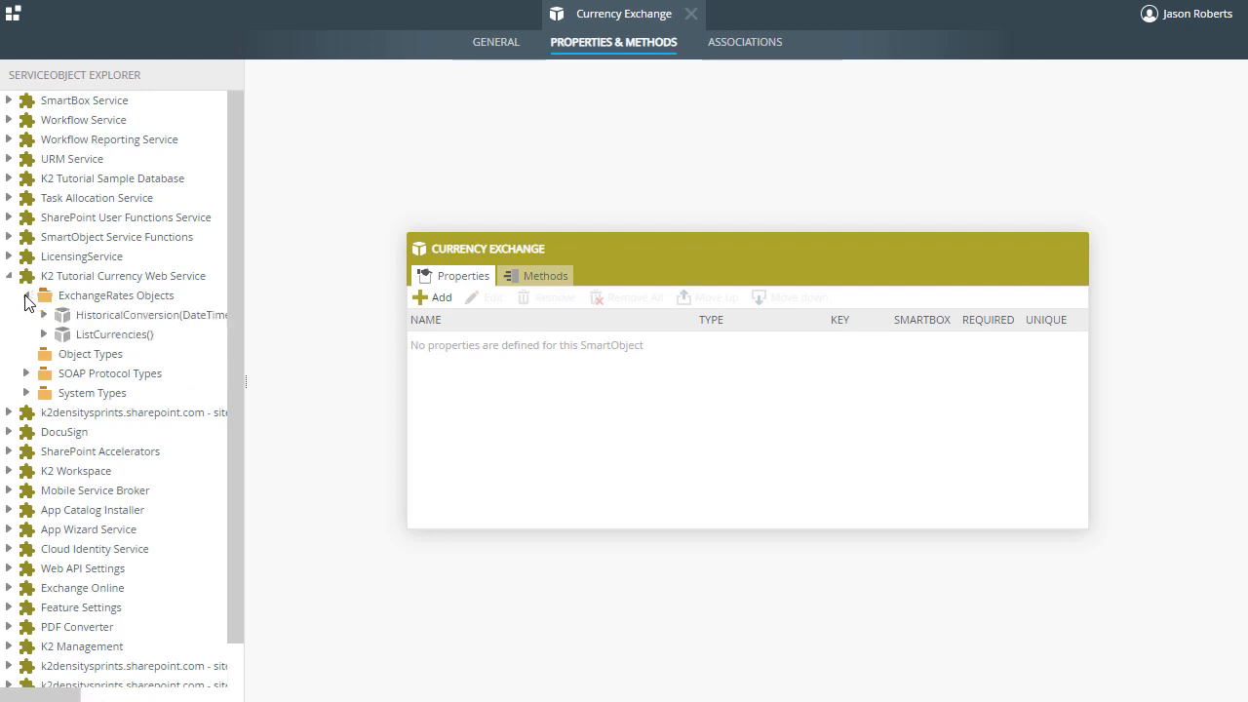
{"action": "left_click", "coordinate": [43, 315]}
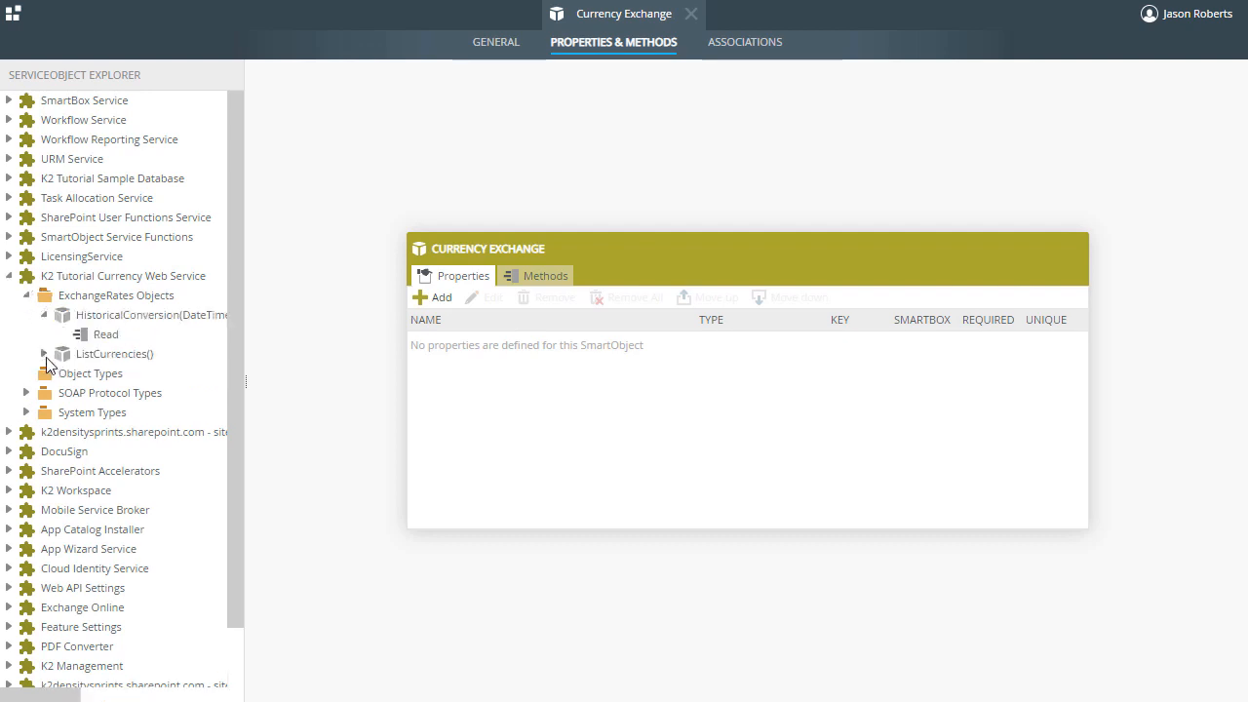
{"action": "left_click", "coordinate": [45, 356]}
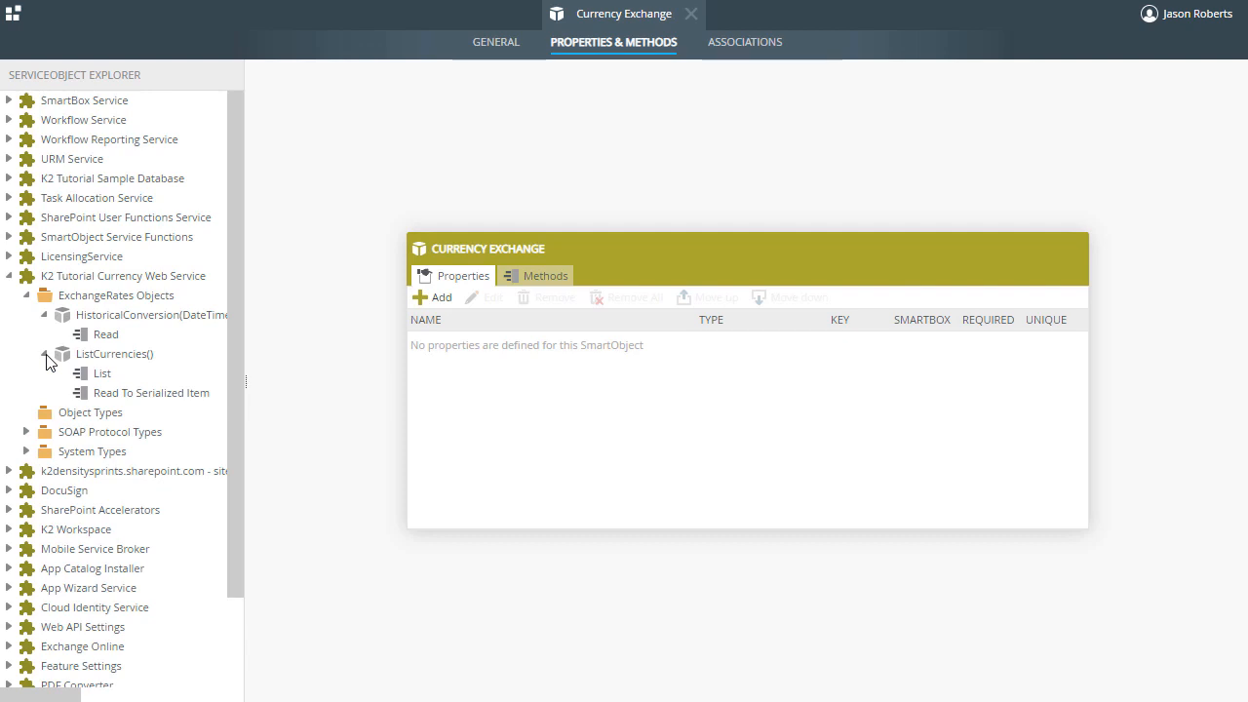
{"action": "left_click", "coordinate": [528, 280]}
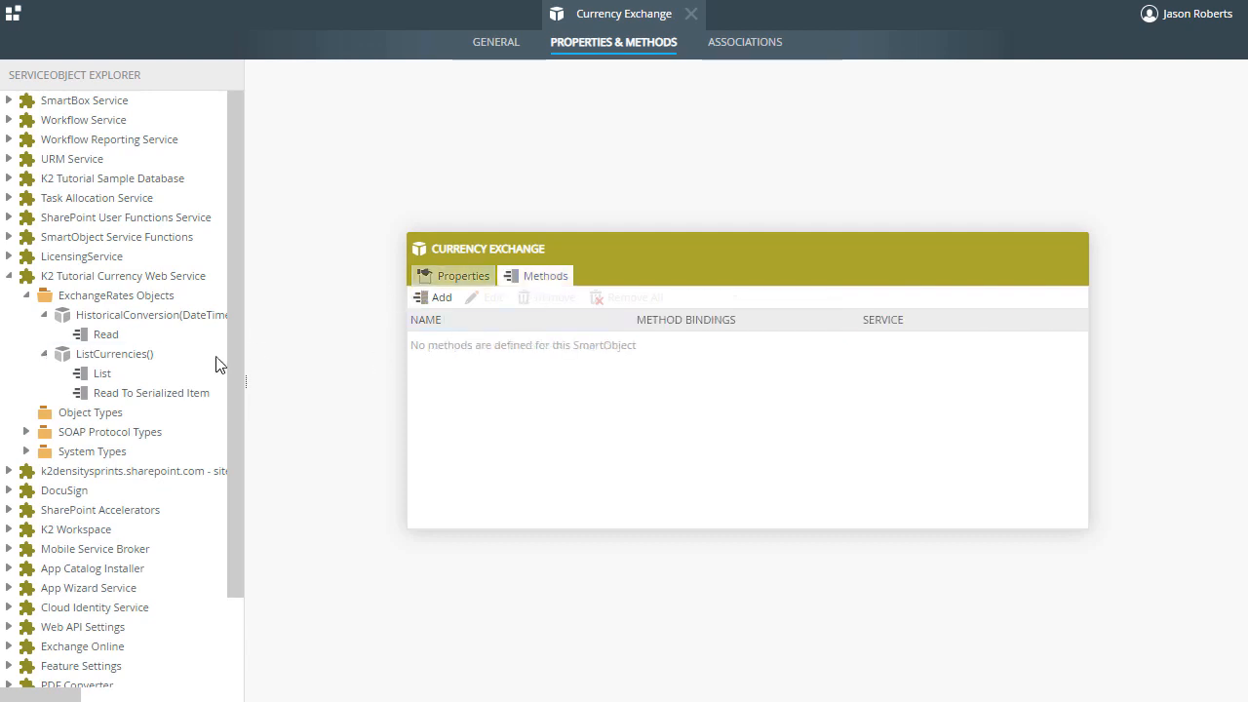
{"action": "left_click_drag", "start_coordinate": [106, 337], "coordinate": [501, 357]}
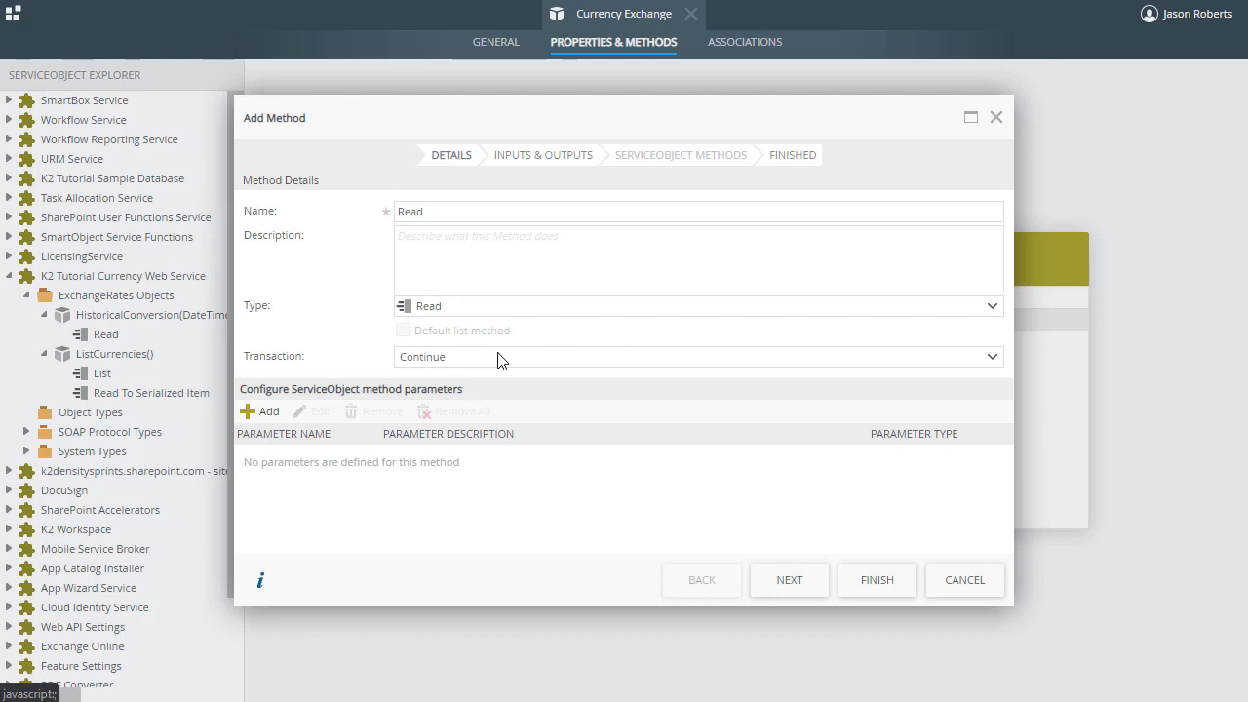
- Name the new method Convert FX and add a Text parameter called FromCurrencyCode to it
{"action": "double_click", "coordinate": [409, 211]}
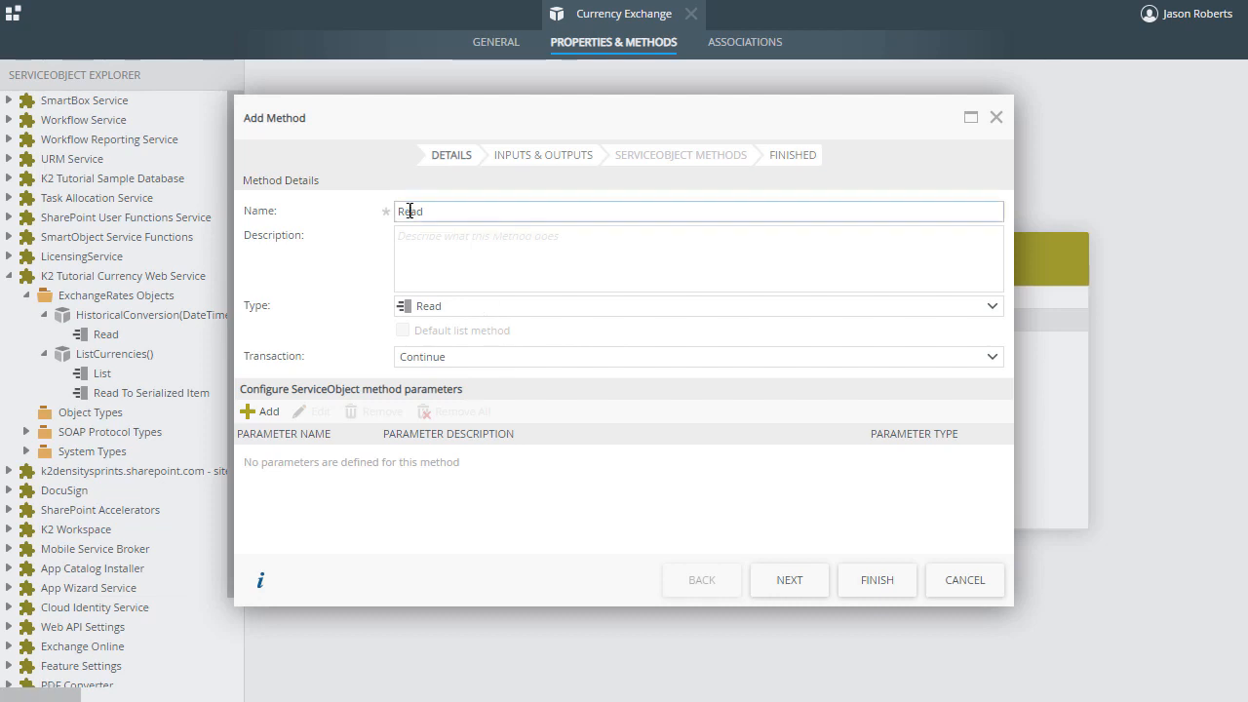
{"action": "type", "text": "Convert FX"}
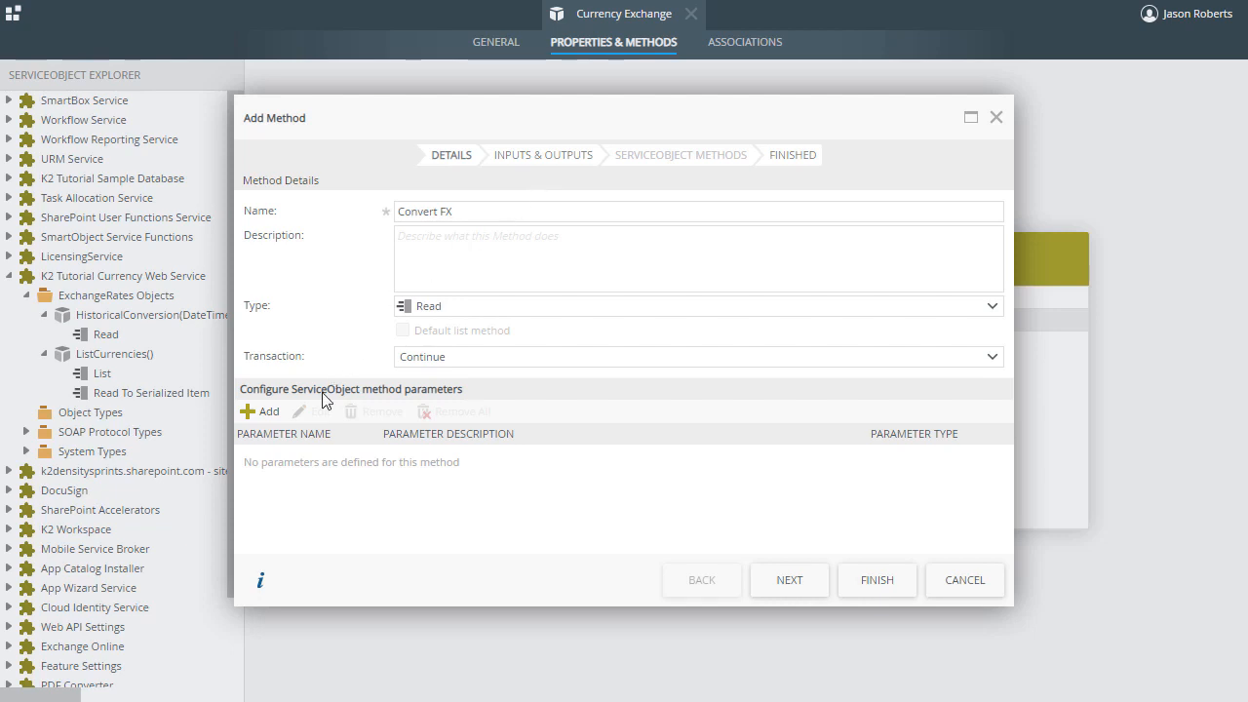
{"action": "left_click", "coordinate": [268, 412]}
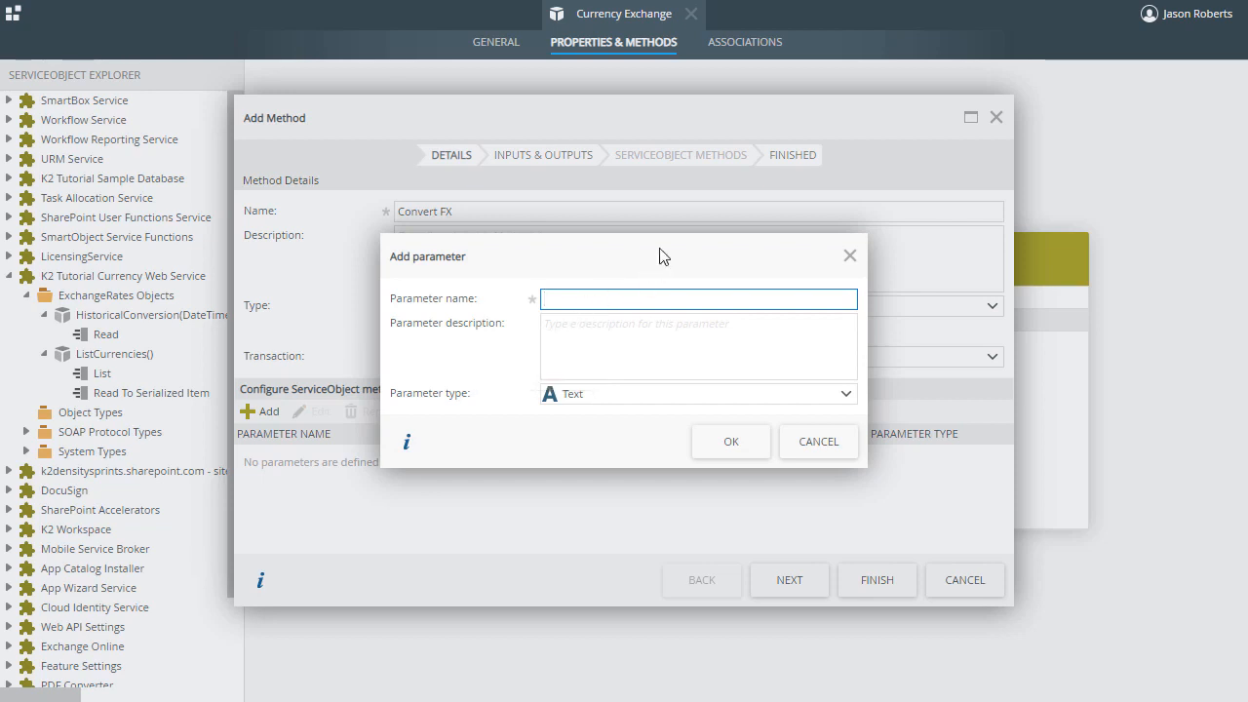
{"action": "type", "text": "FromCurrencyCode"}
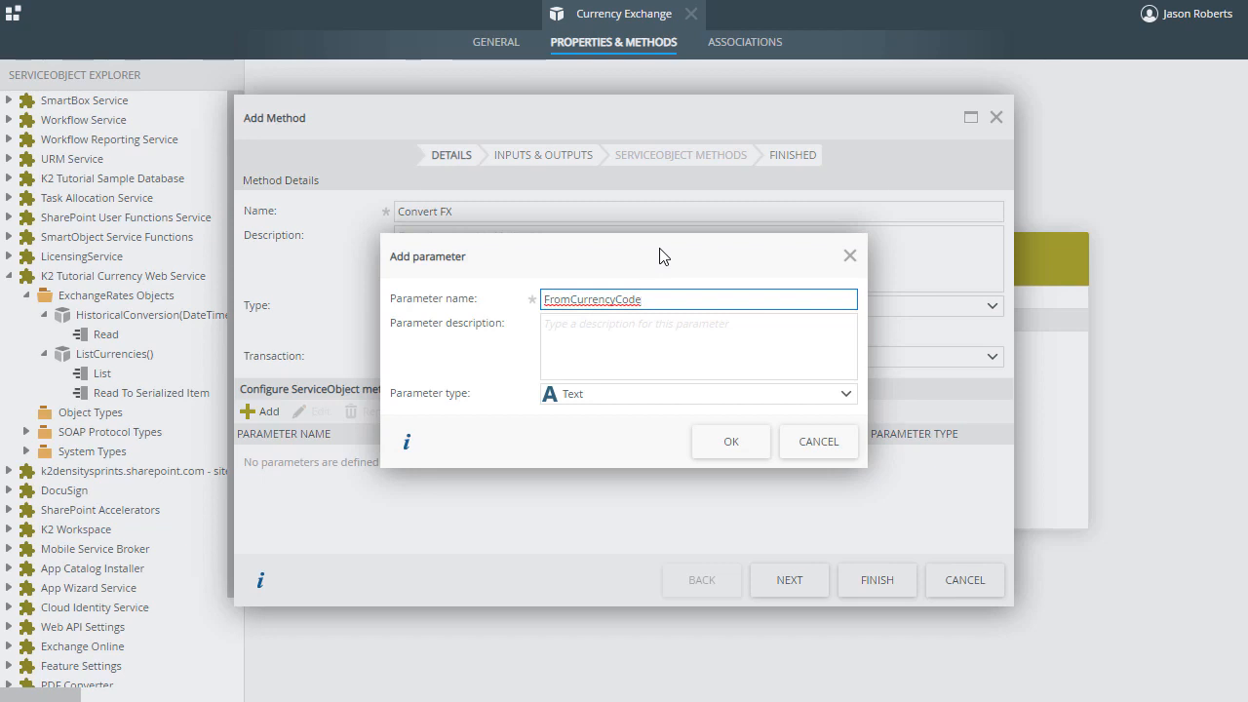
{"action": "left_click", "coordinate": [726, 444]}
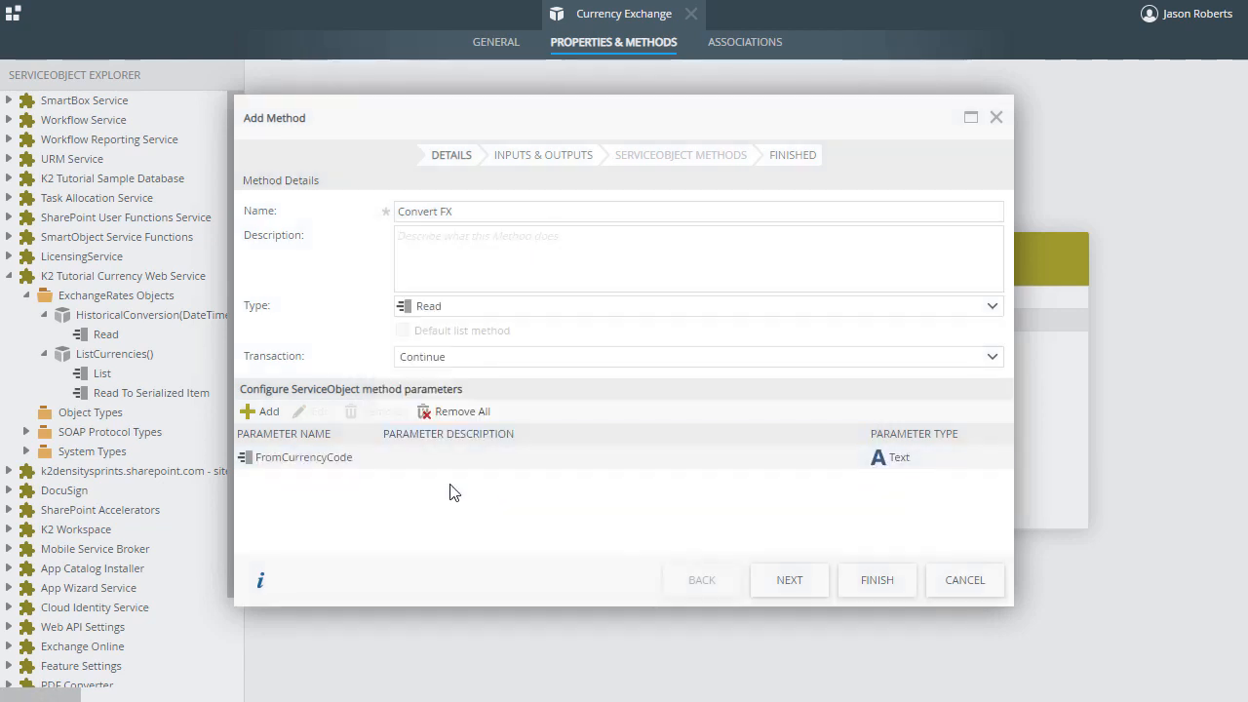
- Add a Decimal parameter named Amount to the Convert FX method
{"action": "left_click", "coordinate": [269, 412]}
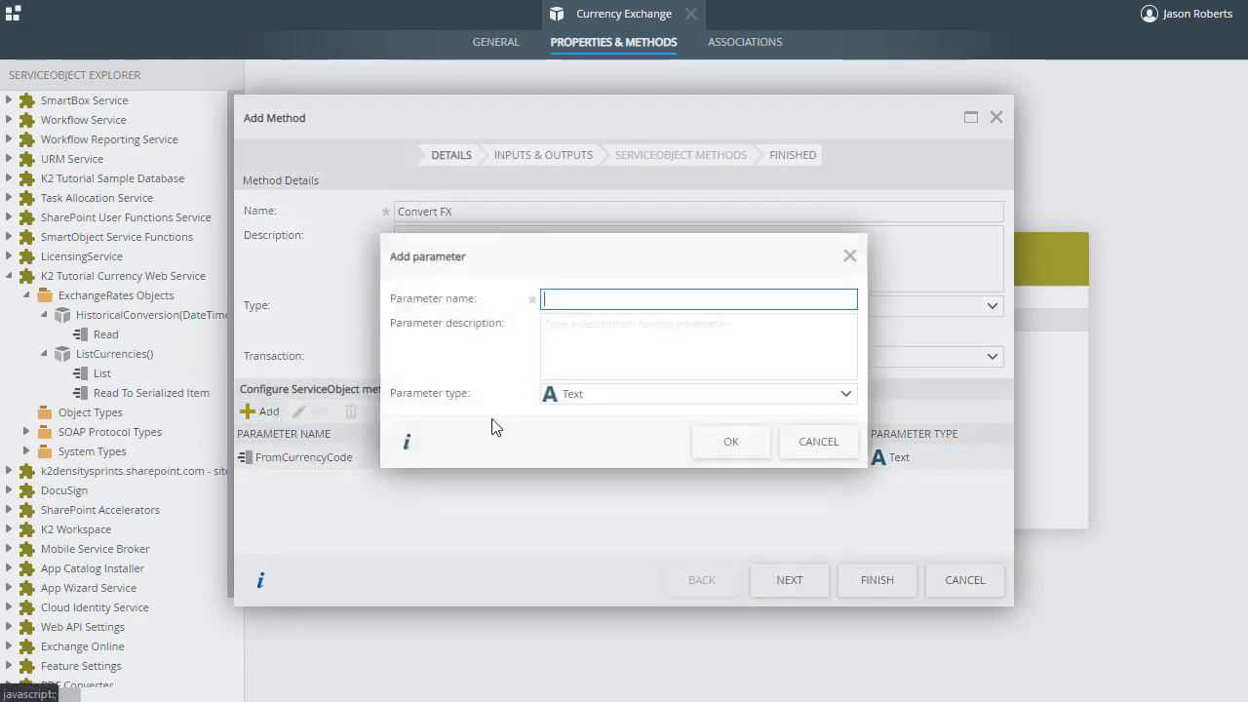
{"action": "type", "text": "Amount"}
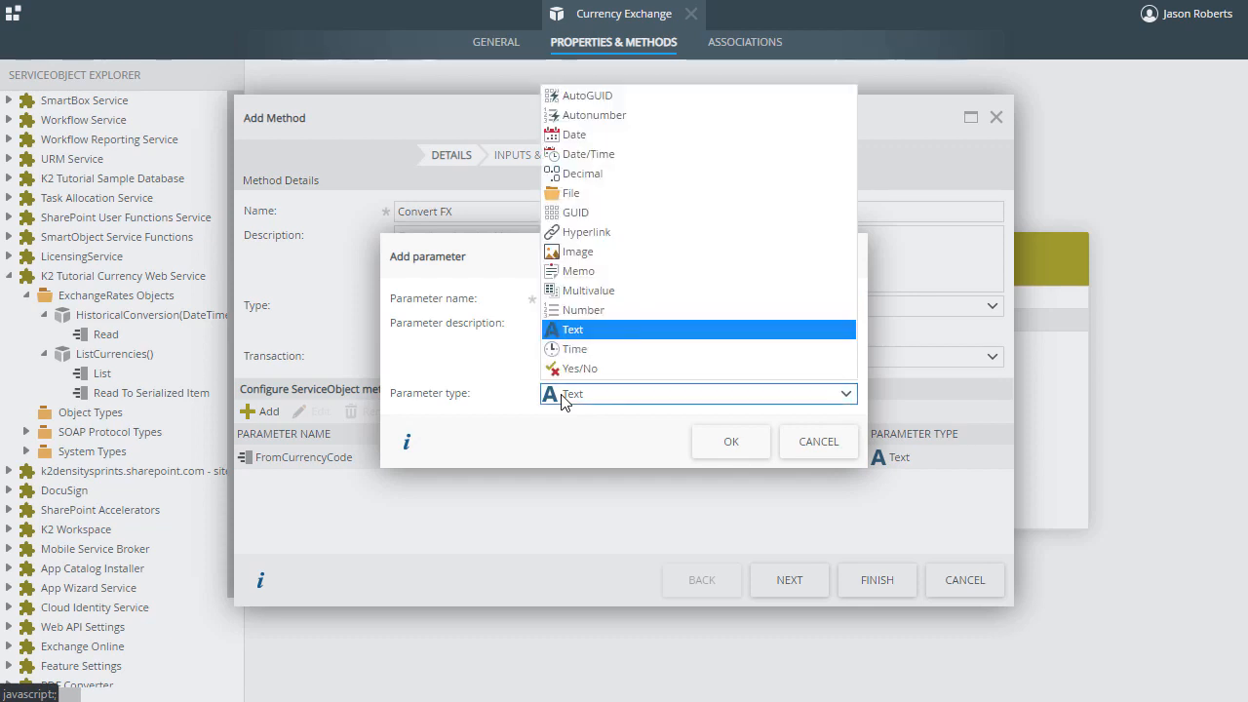
{"action": "left_click", "coordinate": [595, 176]}
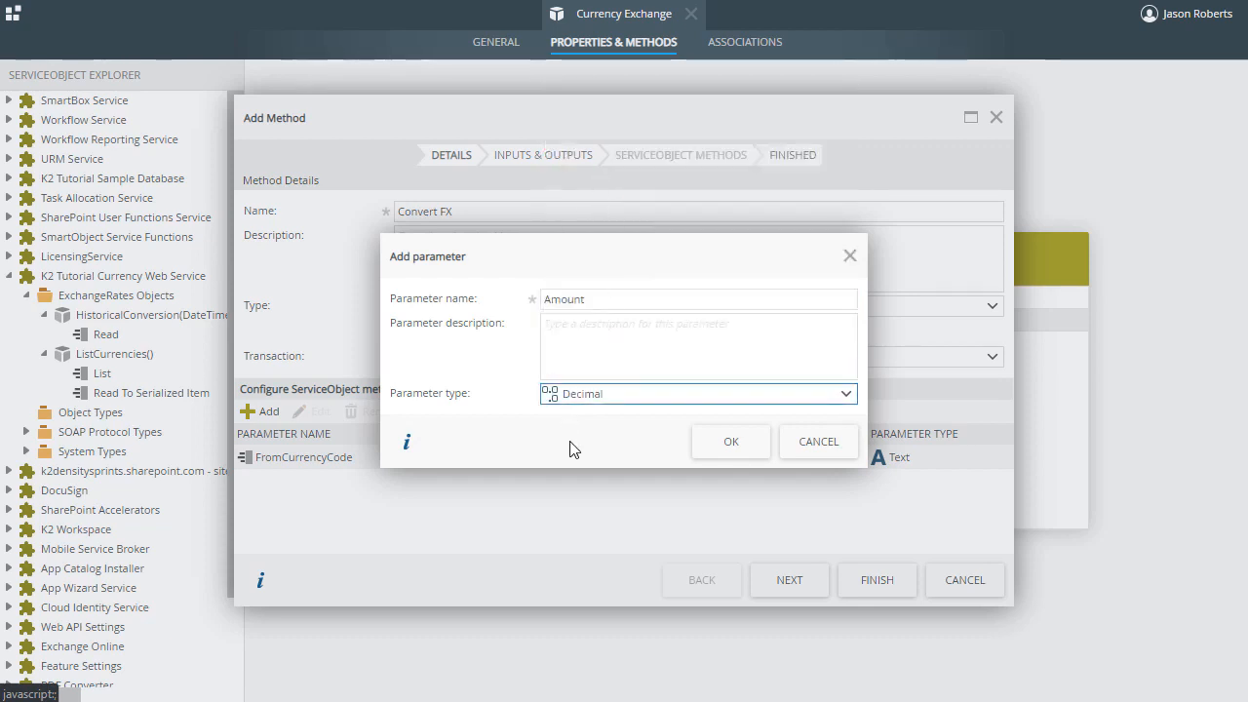
{"action": "left_click", "coordinate": [726, 444]}
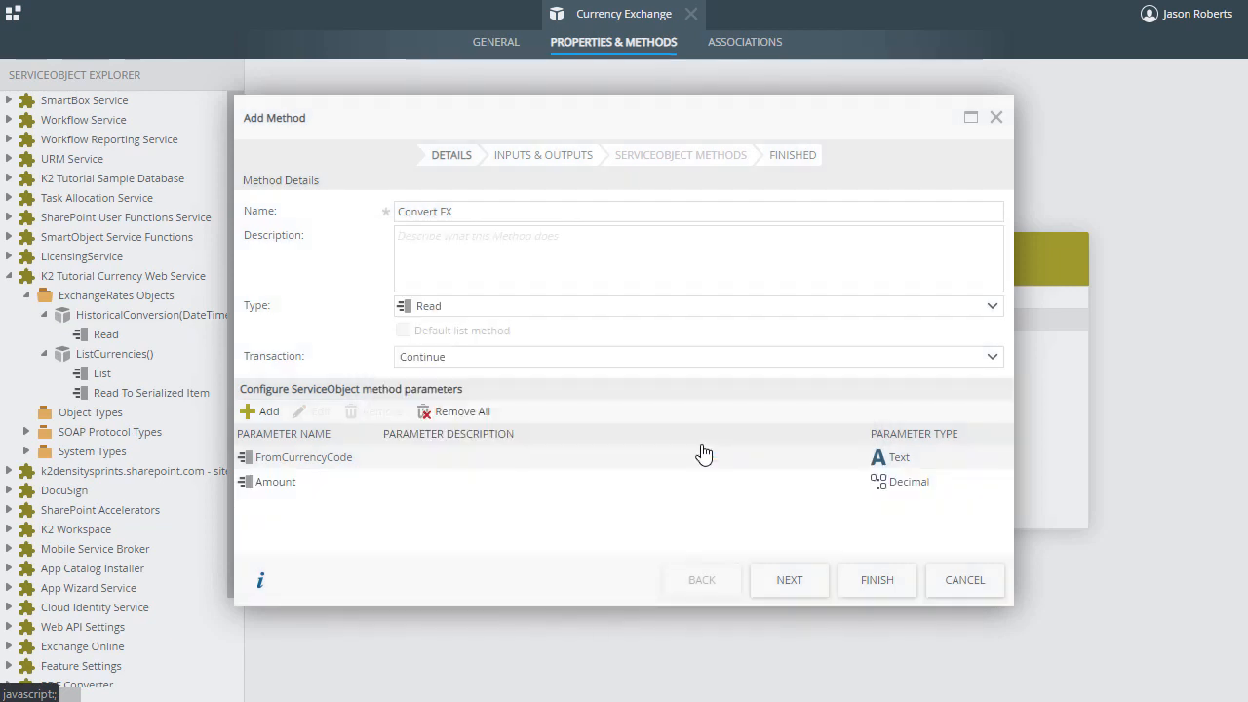
- Add a Date/Time parameter named Date to the Convert FX method
{"action": "left_click", "coordinate": [270, 411]}
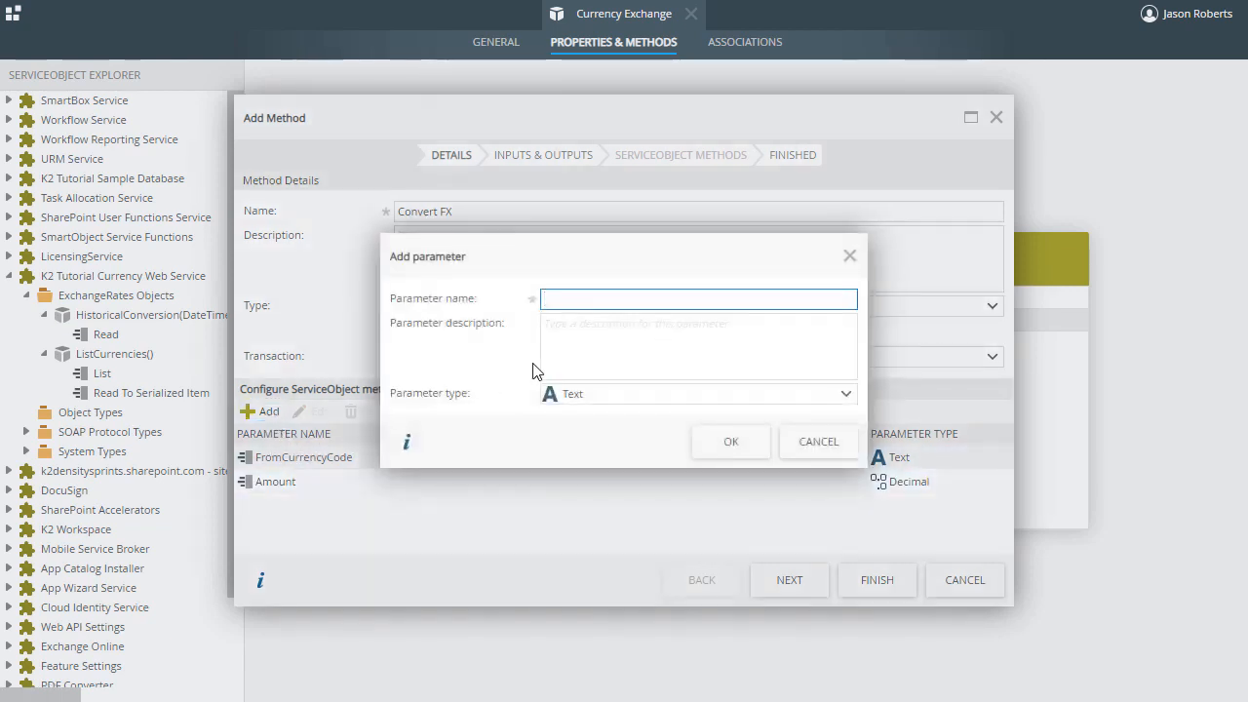
{"action": "type", "text": "Date"}
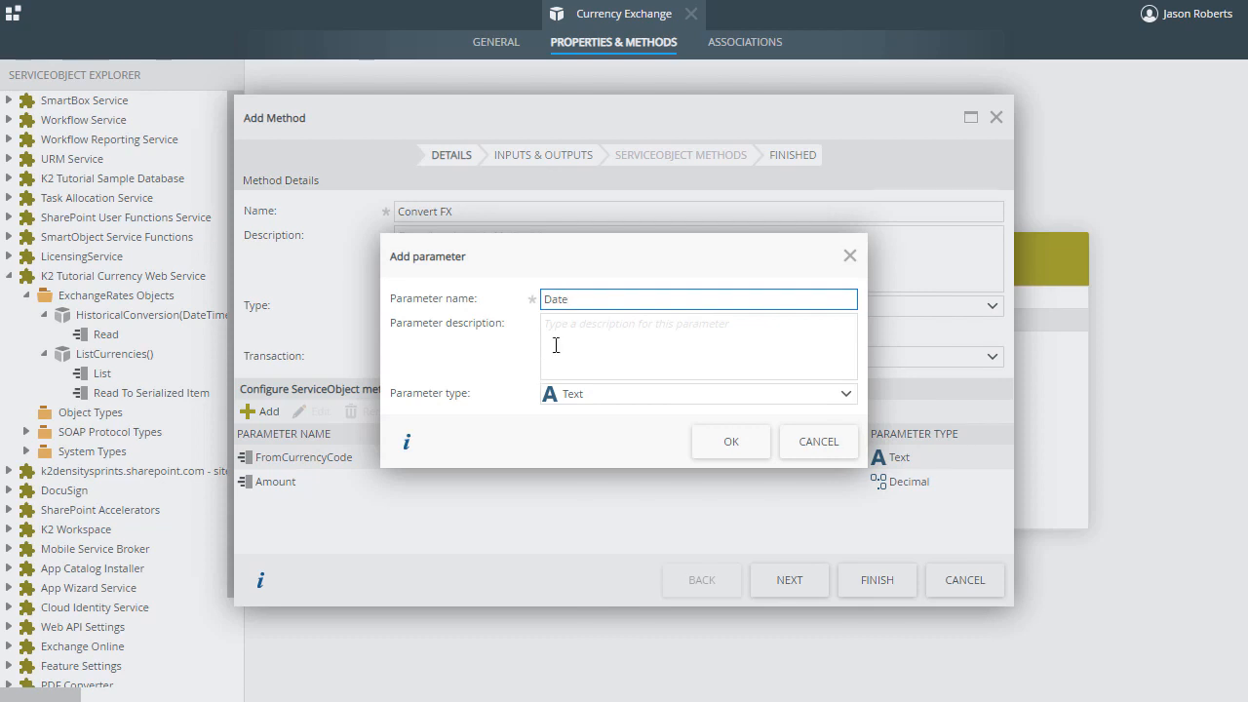
{"action": "left_click", "coordinate": [585, 402]}
{"action": "left_click", "coordinate": [612, 159]}
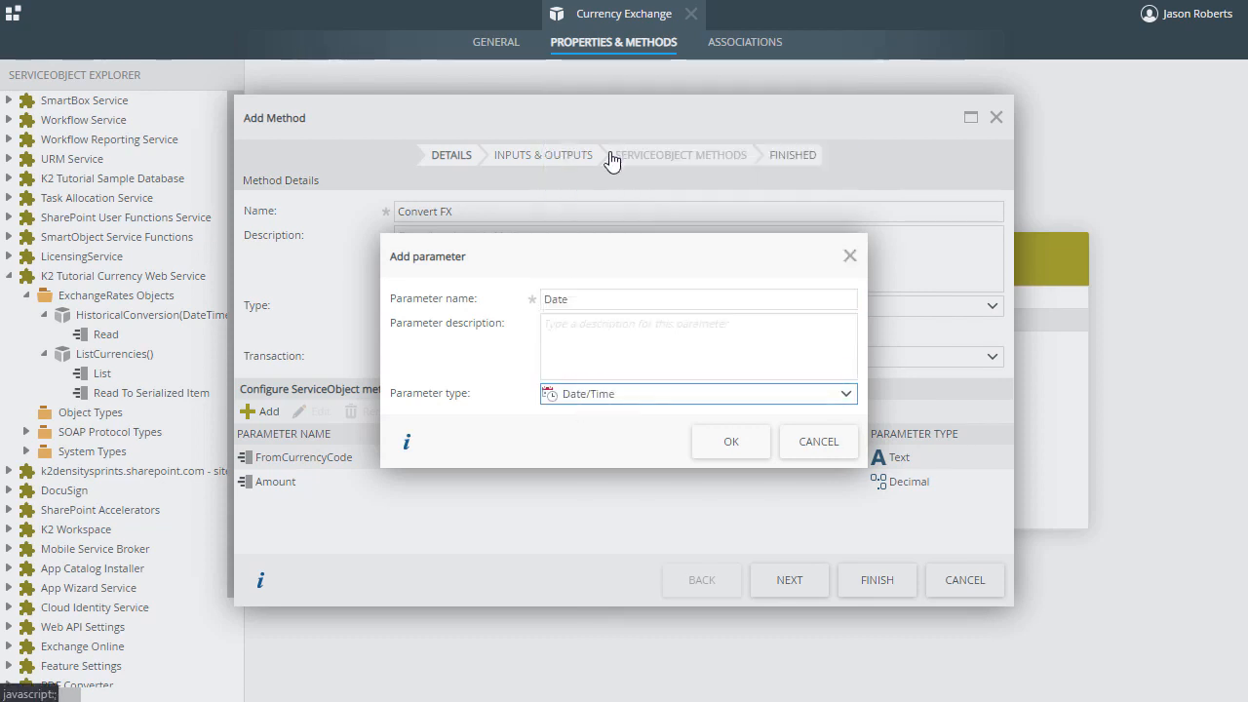
{"action": "left_click", "coordinate": [730, 443]}
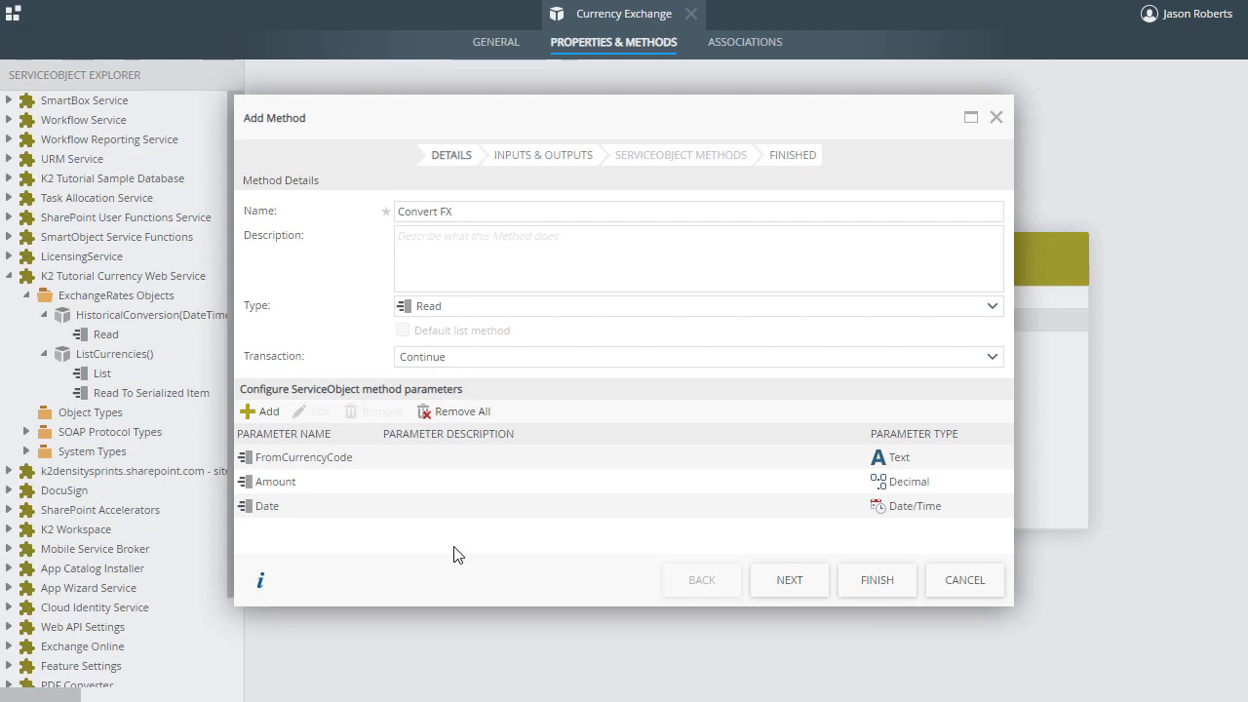
- Map the HistoricalConversion method's Date input to the SmartObject method parameter Date
{"action": "left_click", "coordinate": [775, 581]}
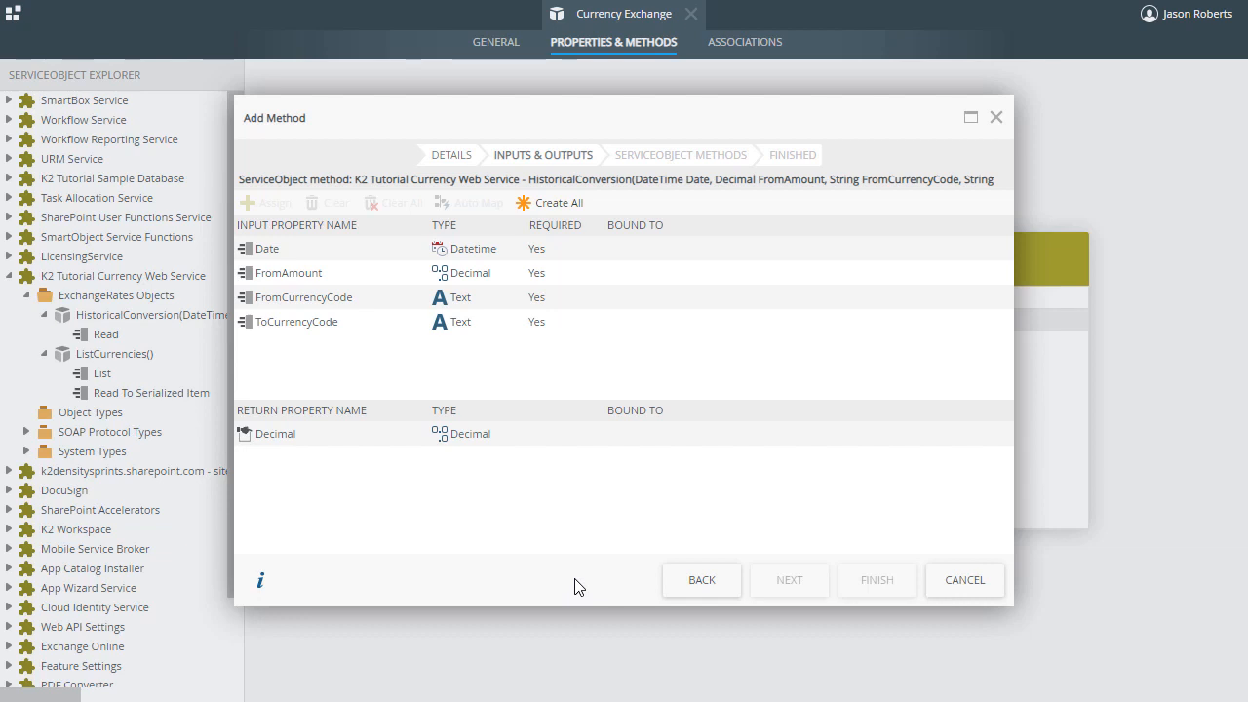
{"action": "left_click", "coordinate": [320, 255]}
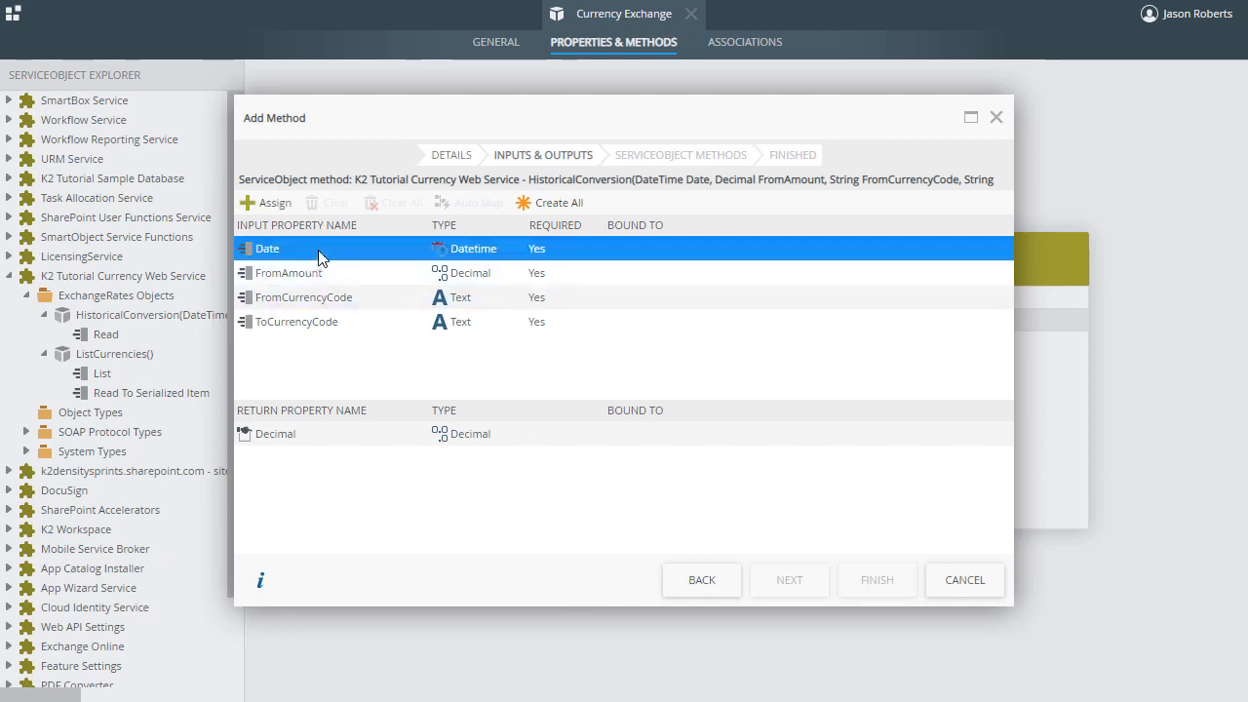
{"action": "left_click", "coordinate": [271, 202]}
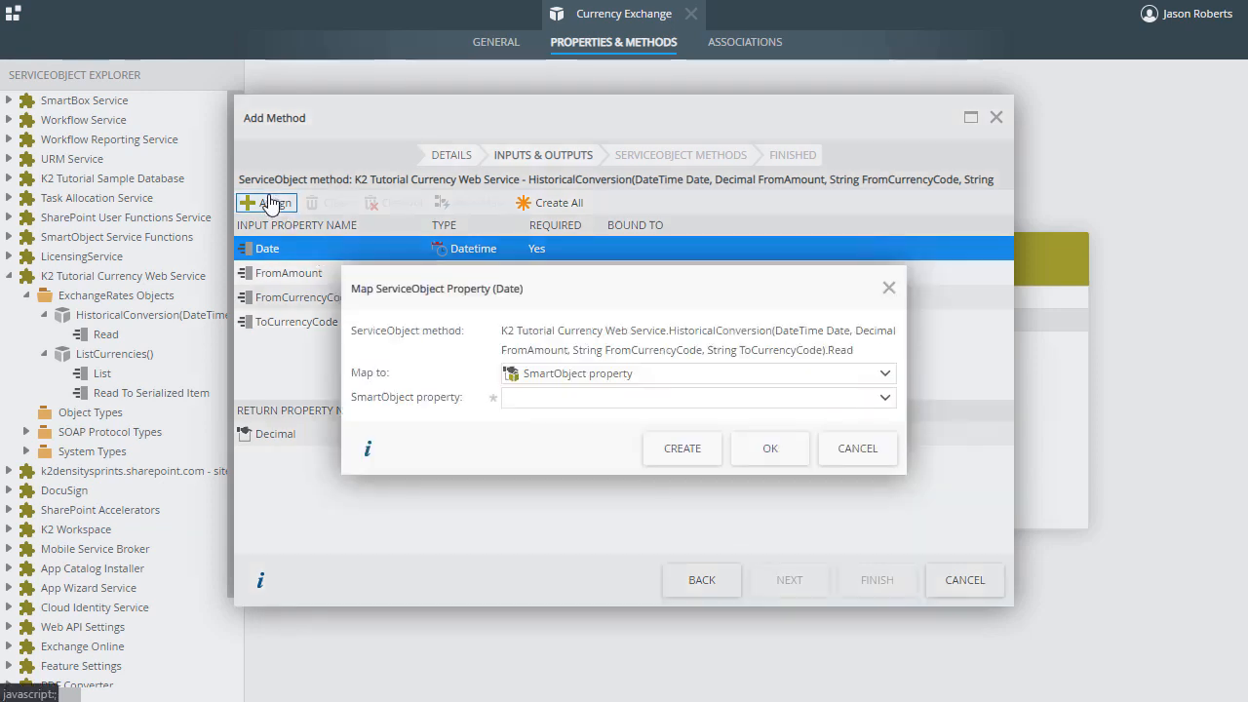
{"action": "left_click", "coordinate": [695, 376]}
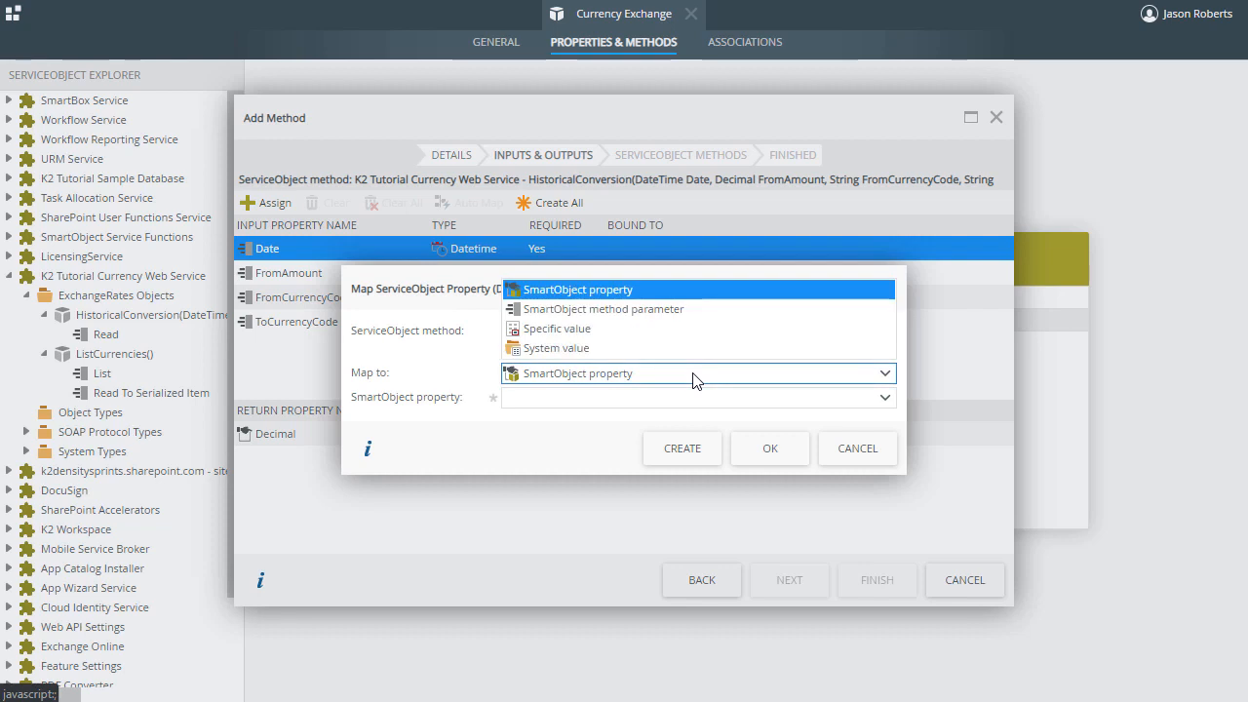
{"action": "left_click", "coordinate": [679, 319]}
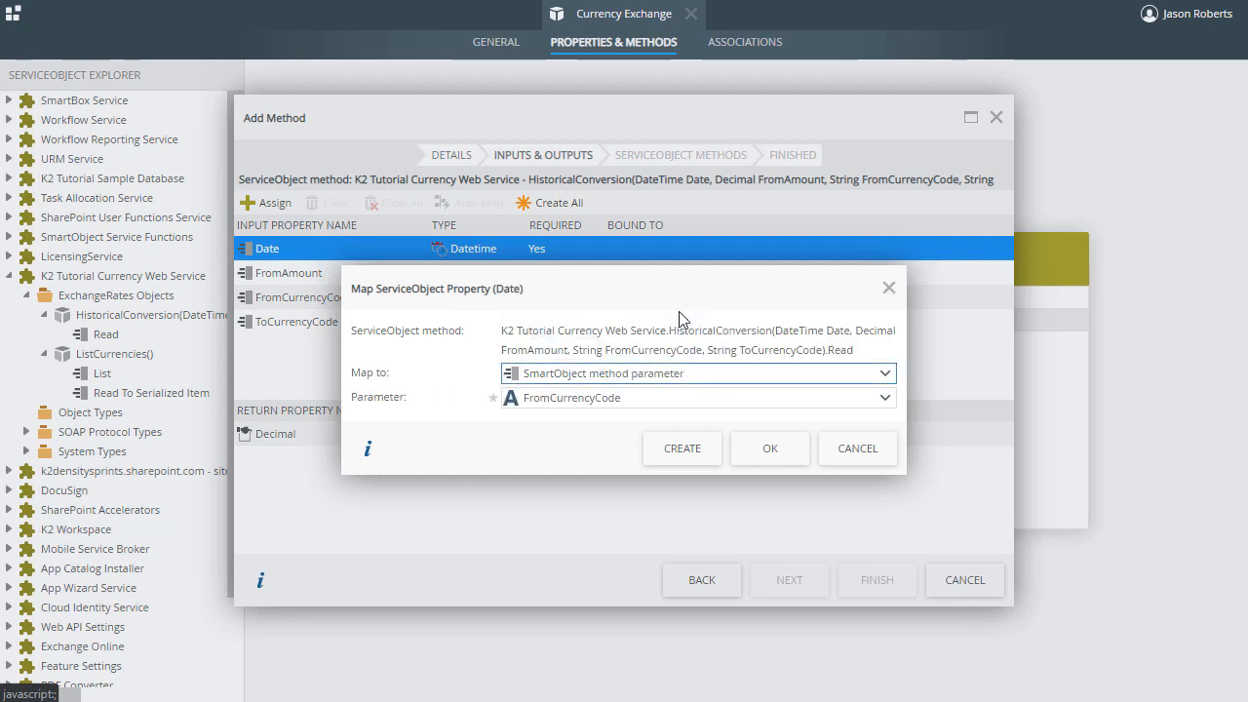
{"action": "left_click", "coordinate": [658, 395]}
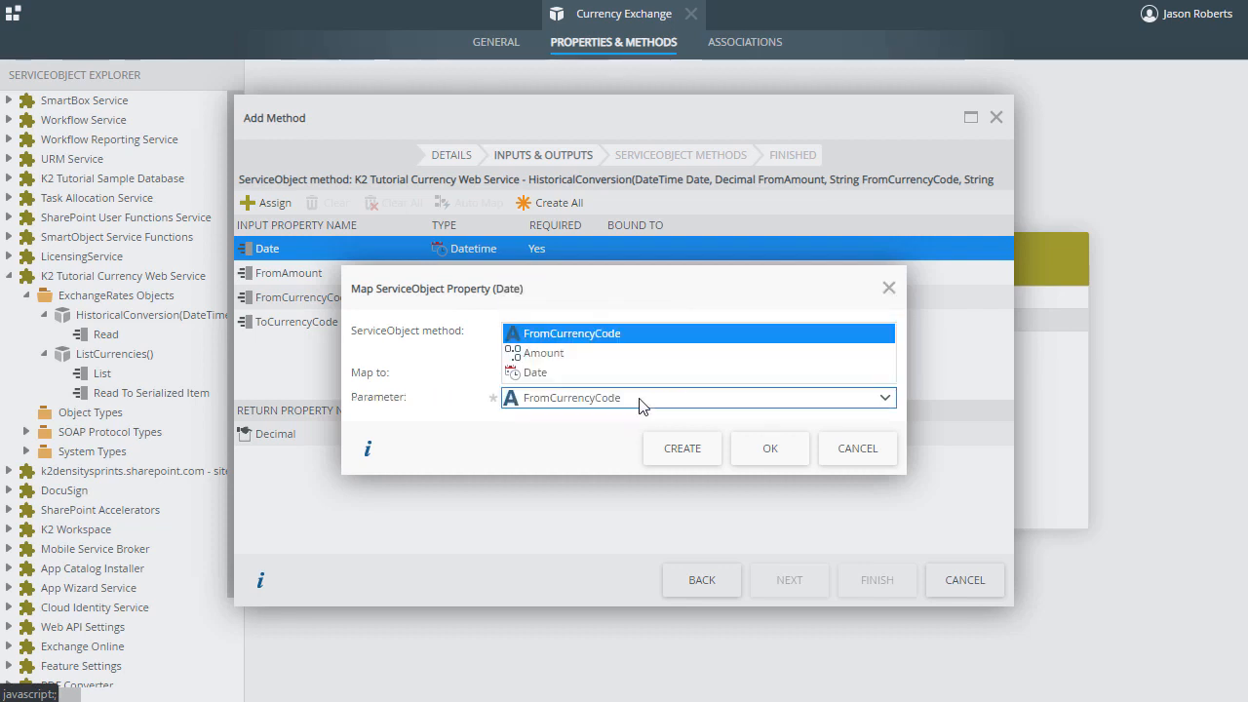
{"action": "left_click", "coordinate": [625, 376]}
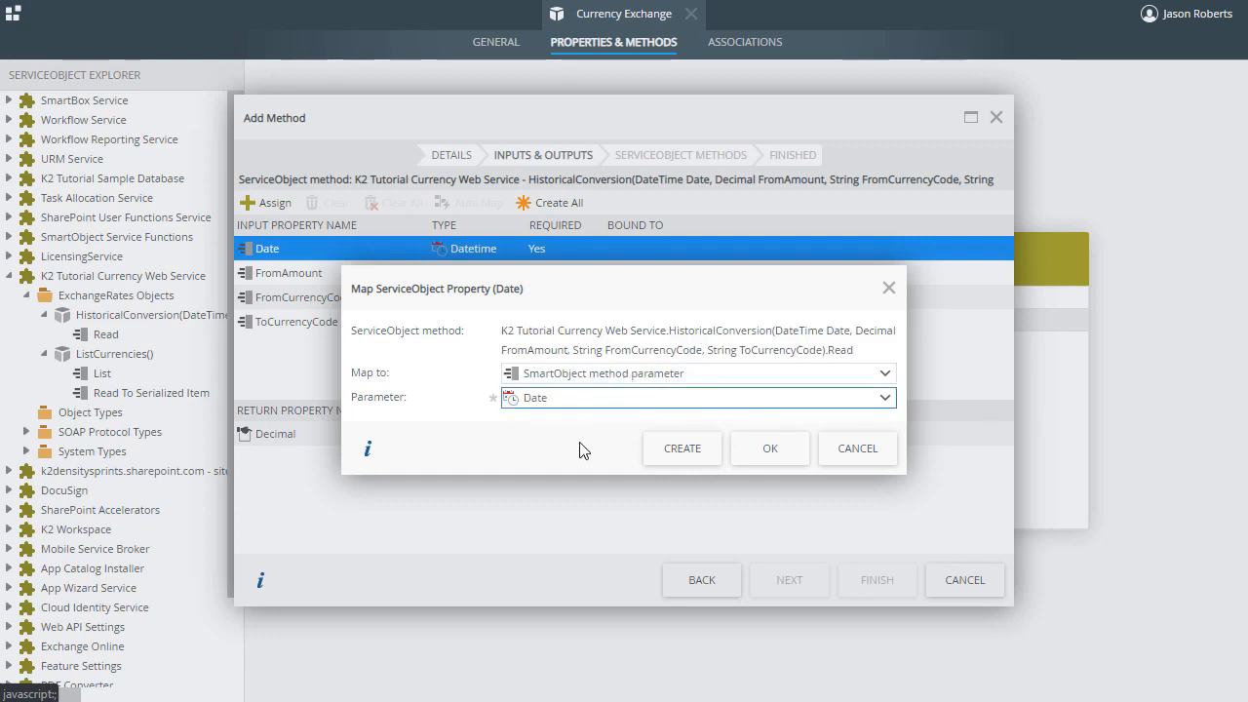
{"action": "left_click", "coordinate": [752, 448]}
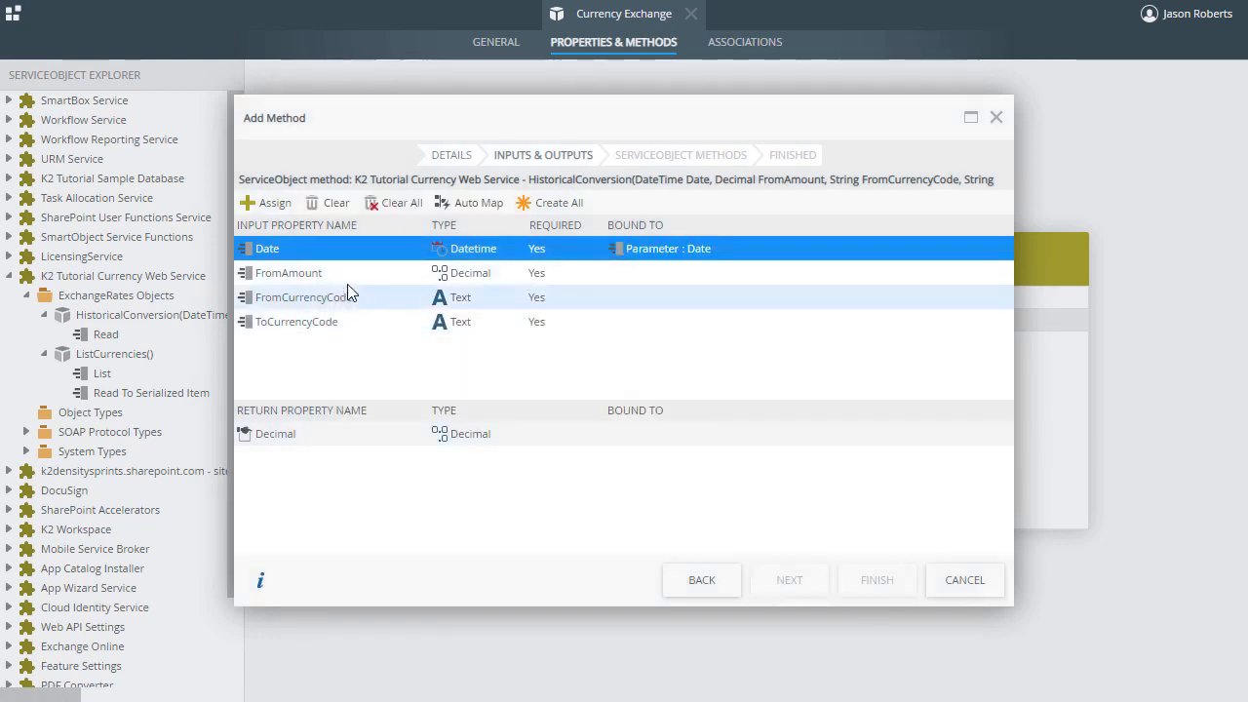
- Map the FromAmount input property to the SmartObject method parameter Amount
{"action": "double_click", "coordinate": [346, 275]}
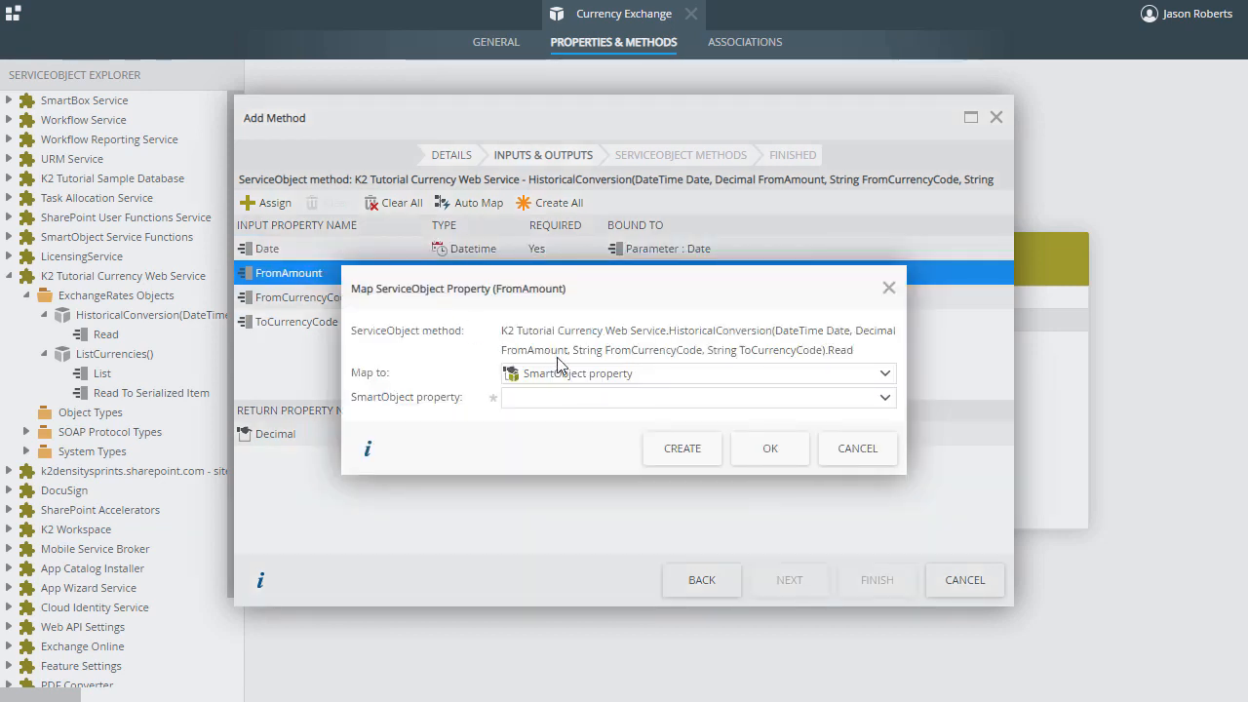
{"action": "left_click", "coordinate": [572, 374]}
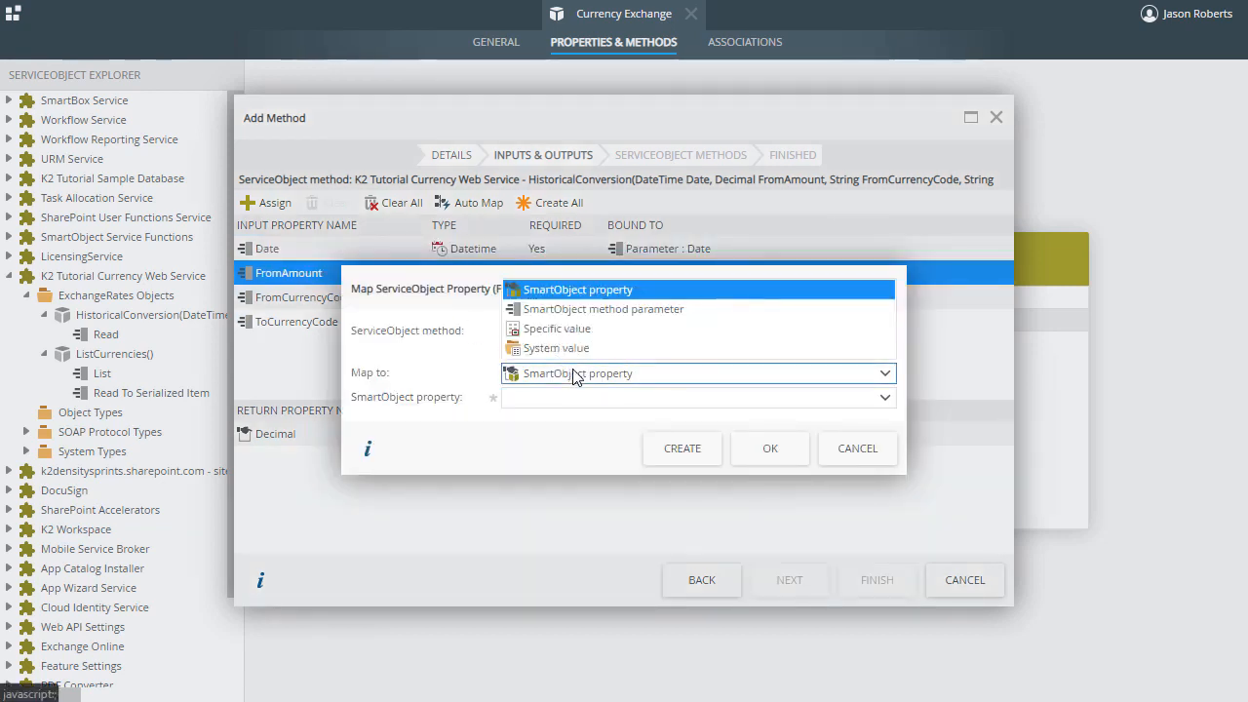
{"action": "left_click", "coordinate": [646, 310]}
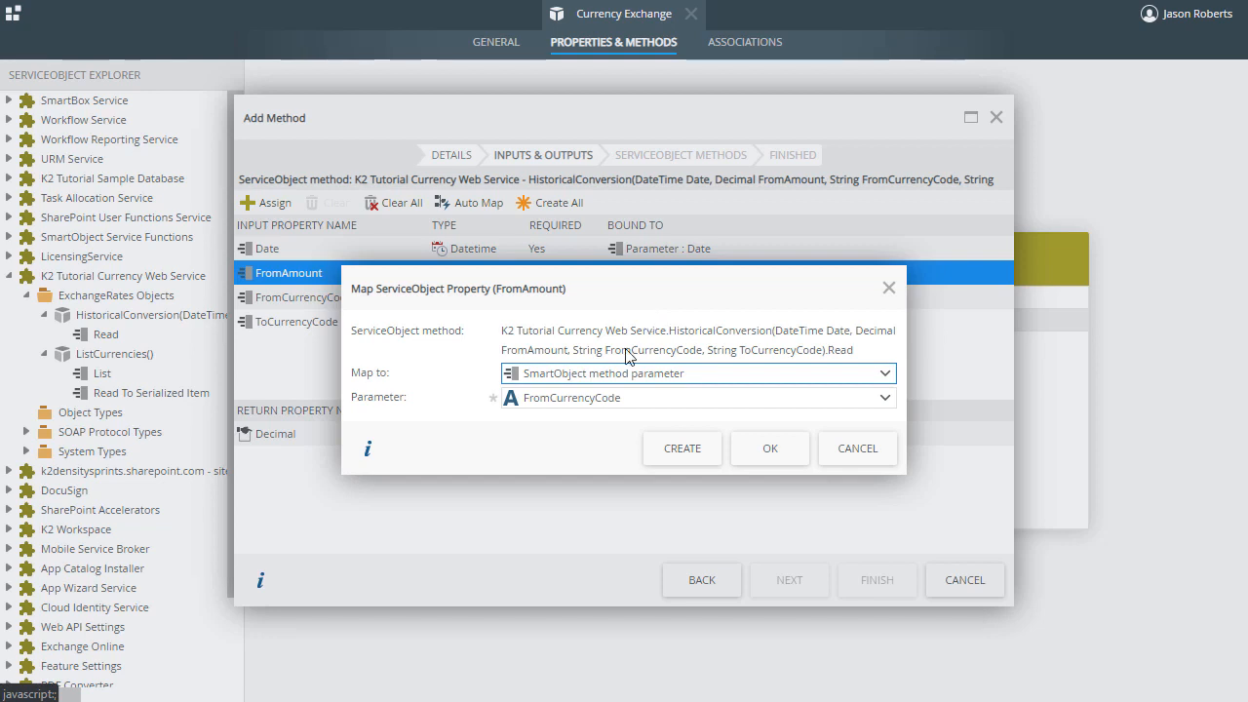
{"action": "left_click", "coordinate": [589, 404]}
{"action": "left_click", "coordinate": [562, 353]}
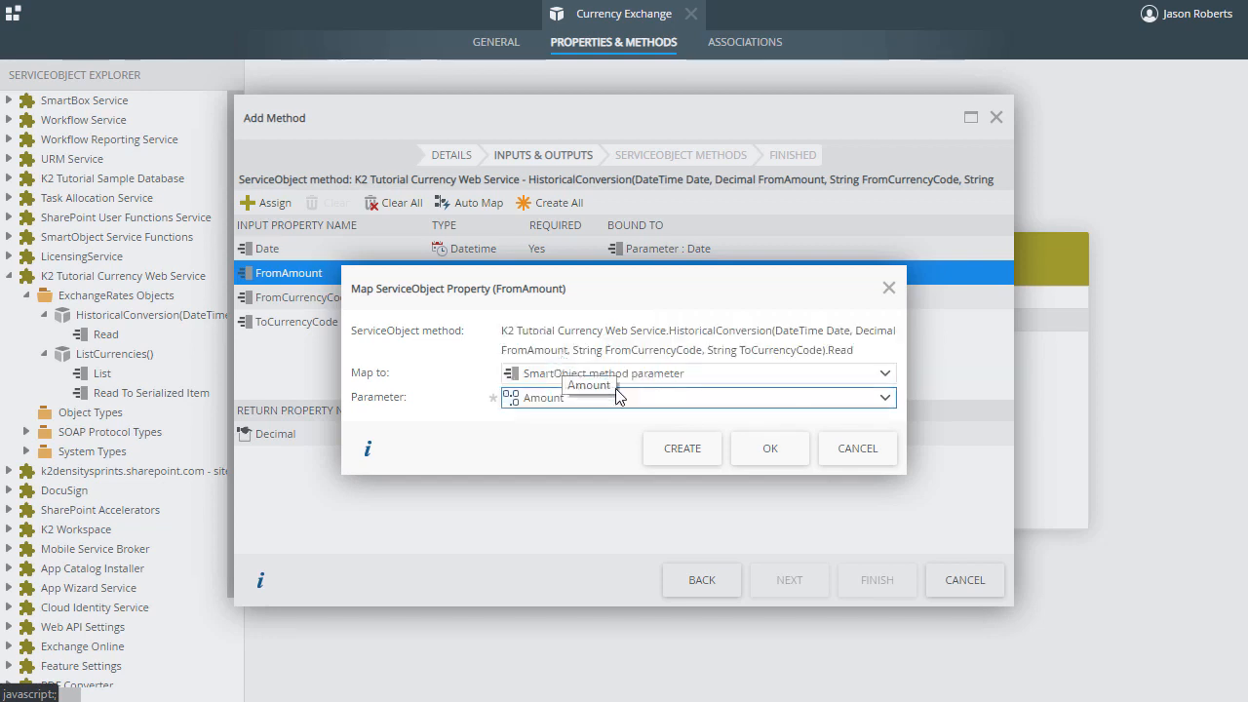
{"action": "left_click", "coordinate": [768, 450]}
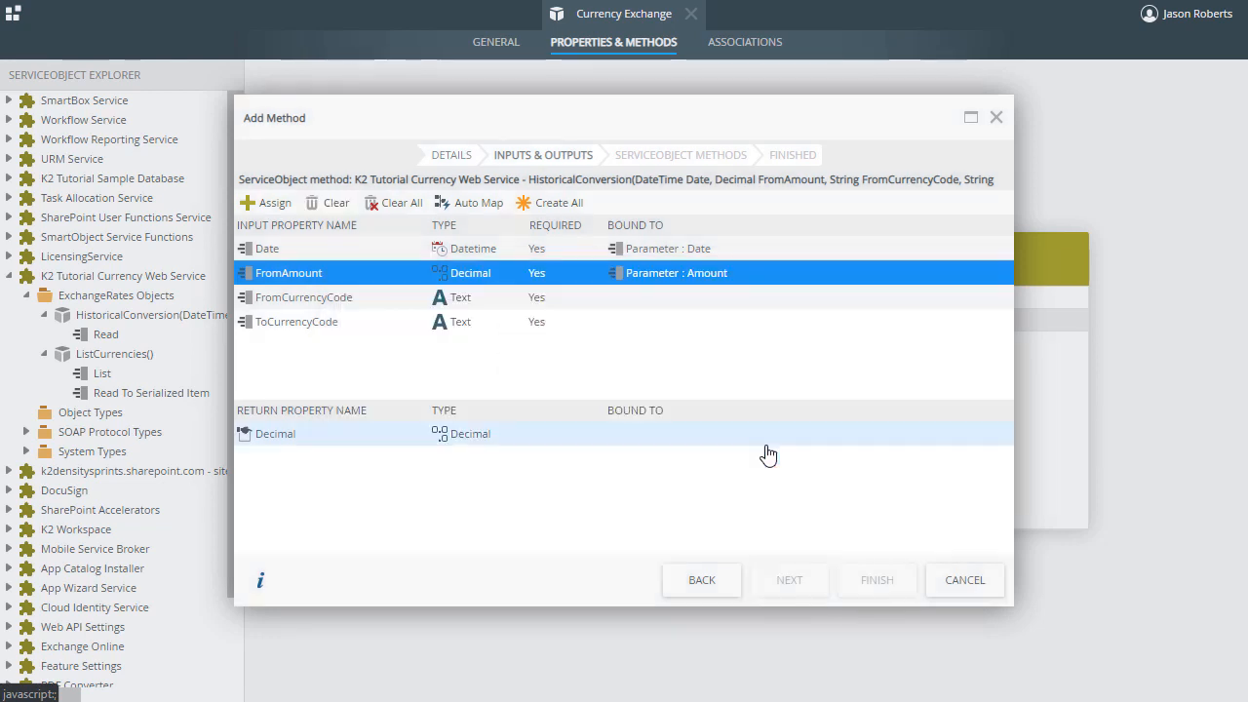
- Map the FromCurrencyCode input property to the SmartObject method parameter FromCurrencyCode
{"action": "left_click", "coordinate": [354, 298]}
{"action": "left_click", "coordinate": [274, 203]}
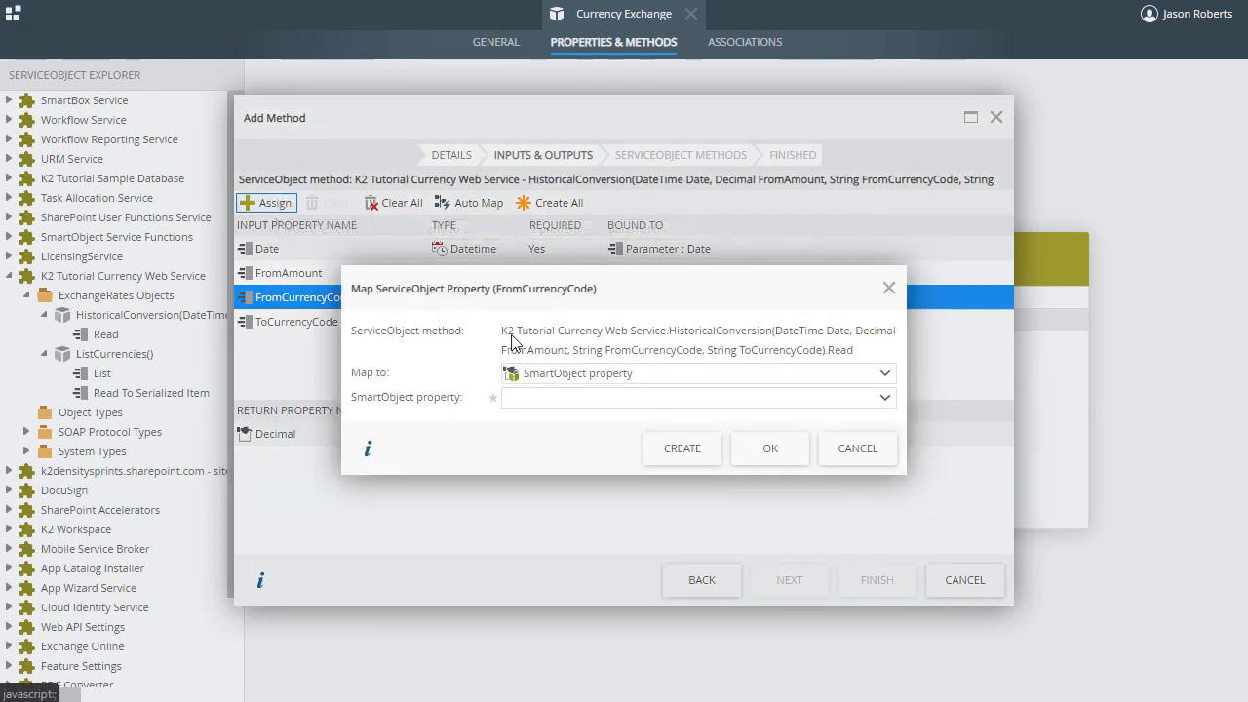
{"action": "left_click", "coordinate": [571, 376]}
{"action": "left_click", "coordinate": [585, 309]}
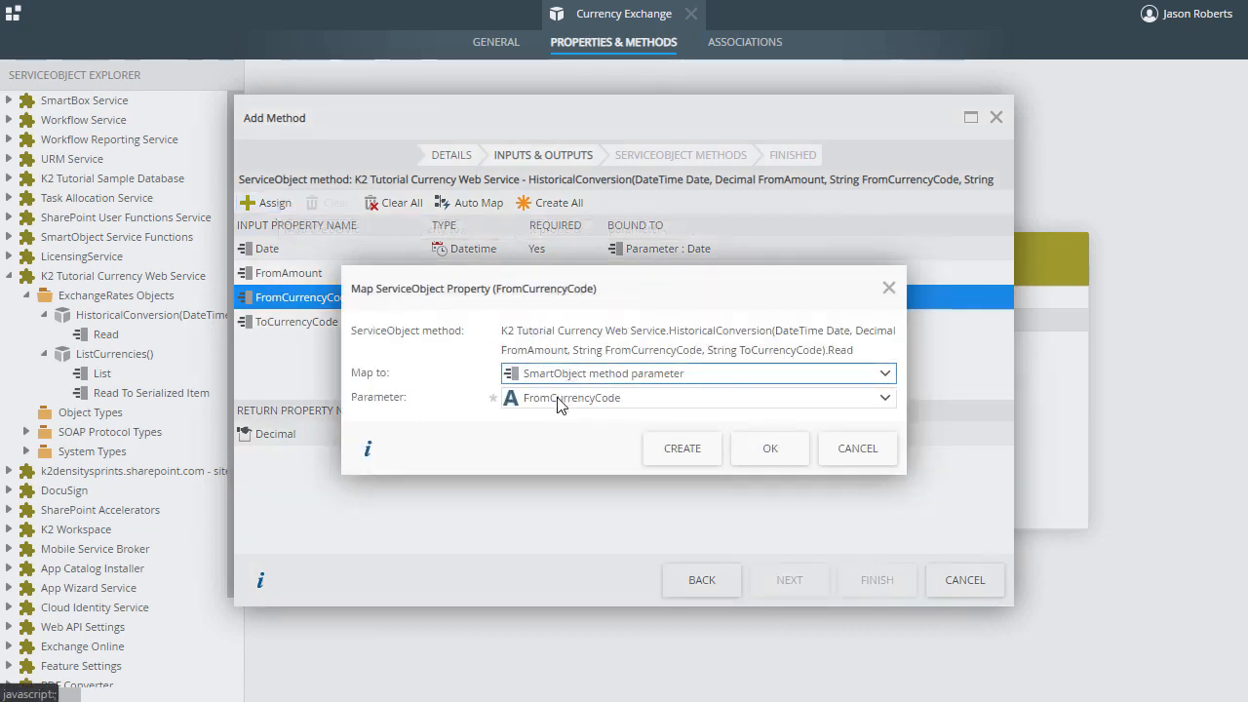
{"action": "left_click", "coordinate": [771, 448]}
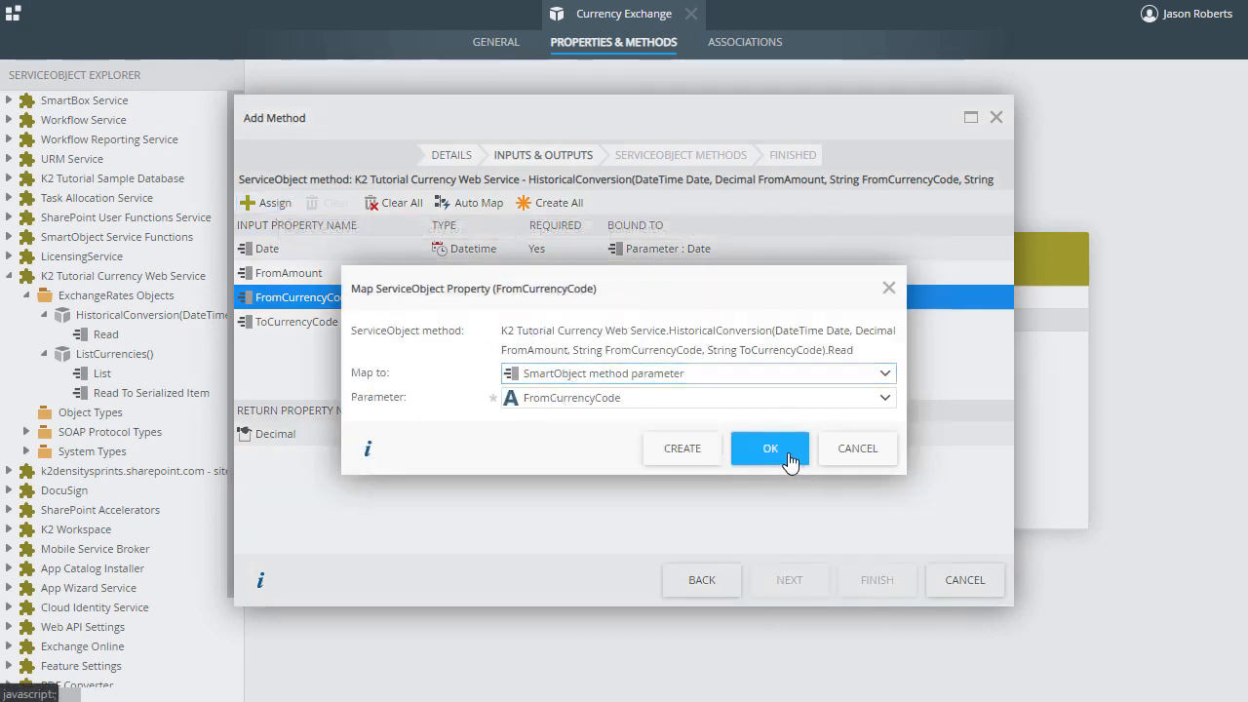
- Map the ToCurrencyCode input property to the specific value USD
{"action": "left_click", "coordinate": [282, 322]}
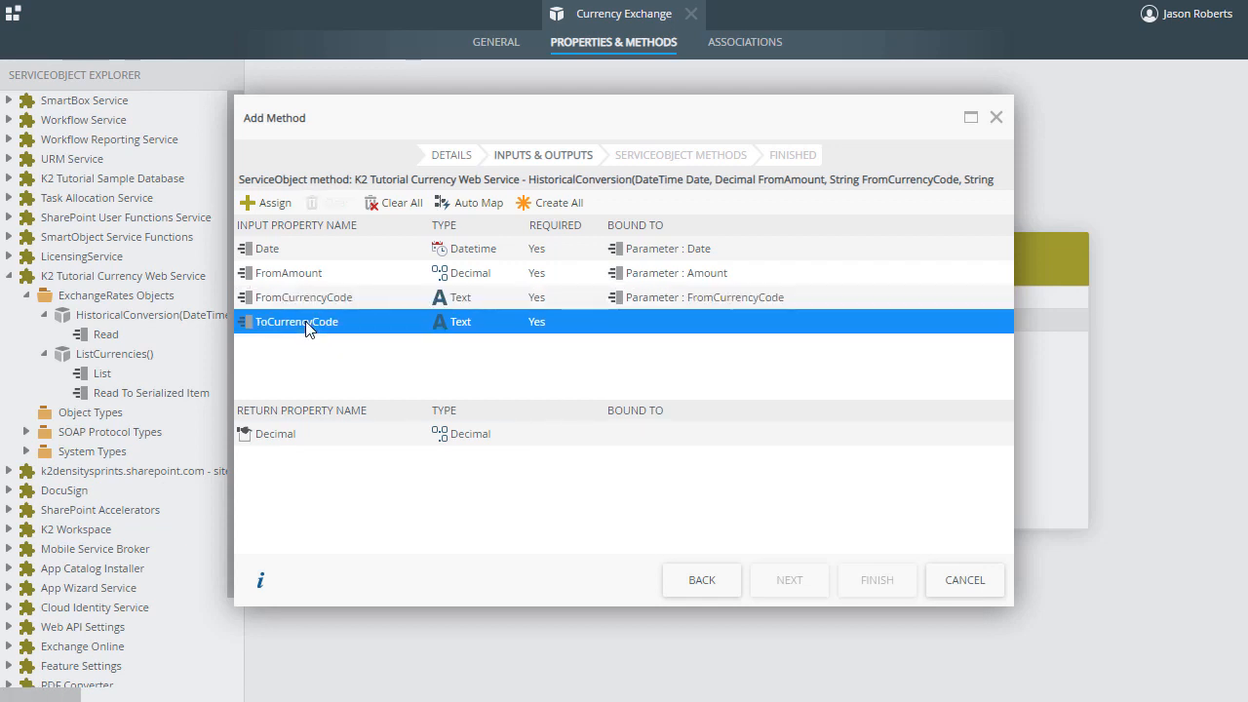
{"action": "left_click", "coordinate": [270, 203]}
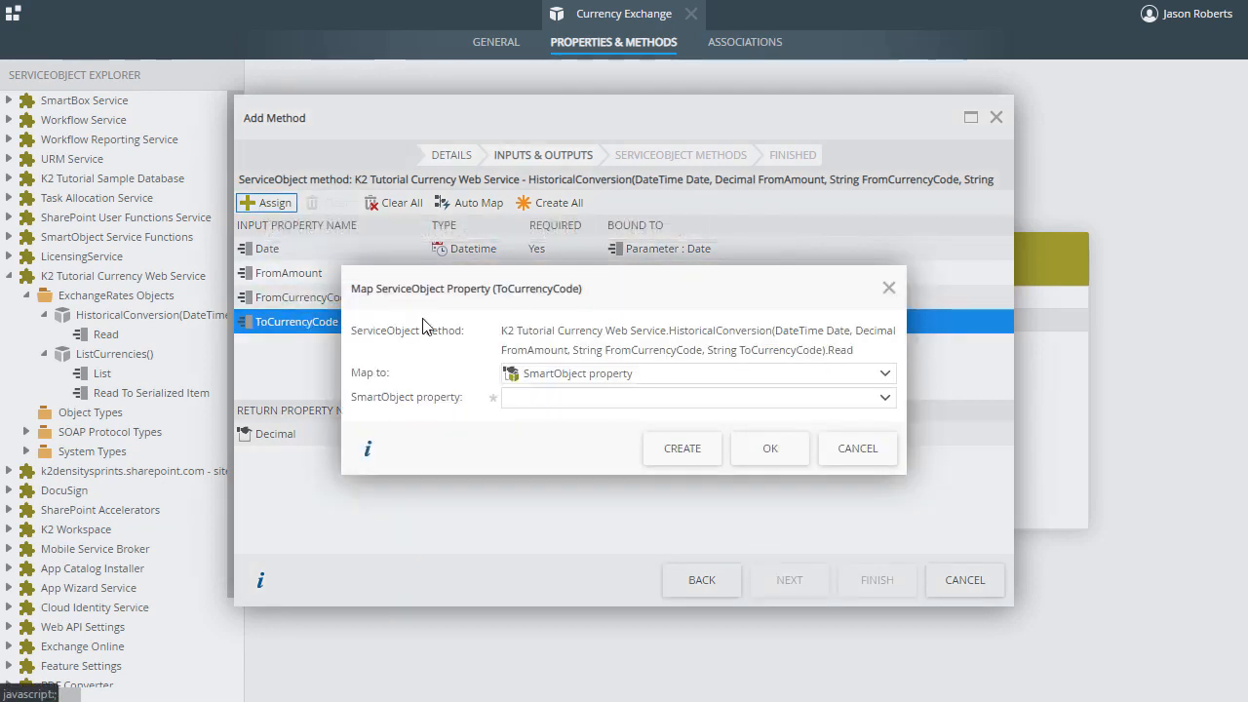
{"action": "left_click", "coordinate": [572, 376]}
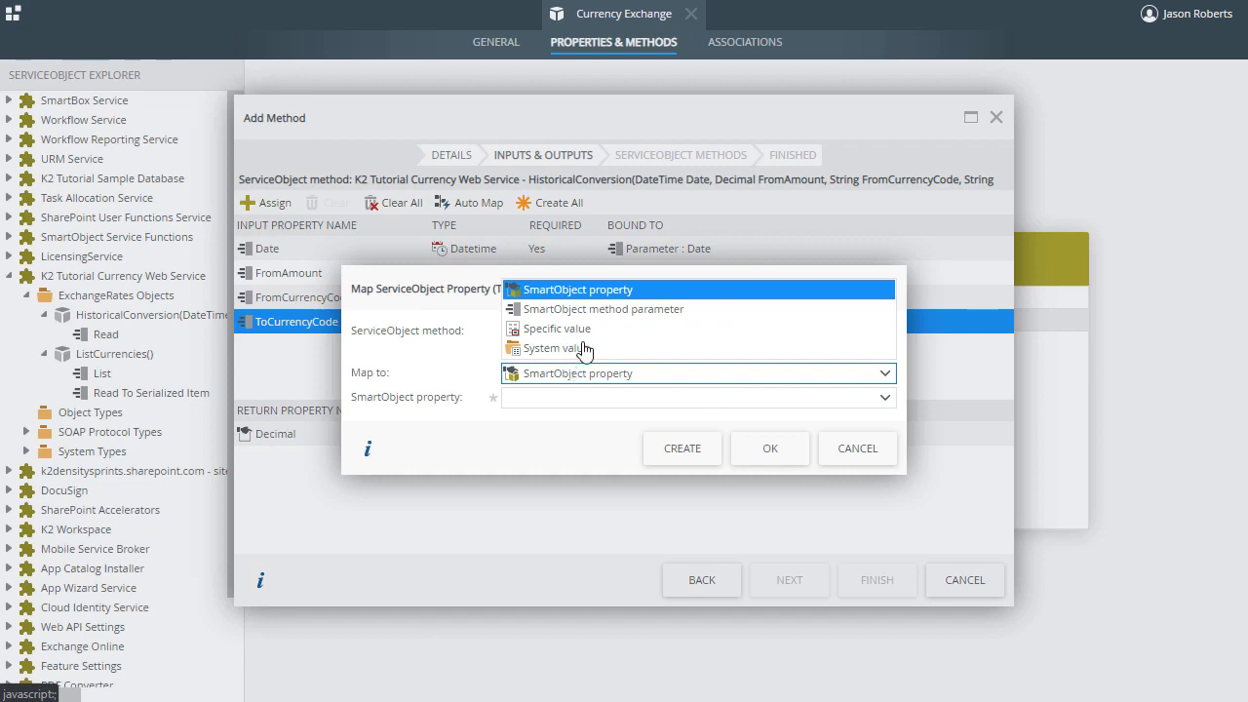
{"action": "left_click", "coordinate": [618, 336]}
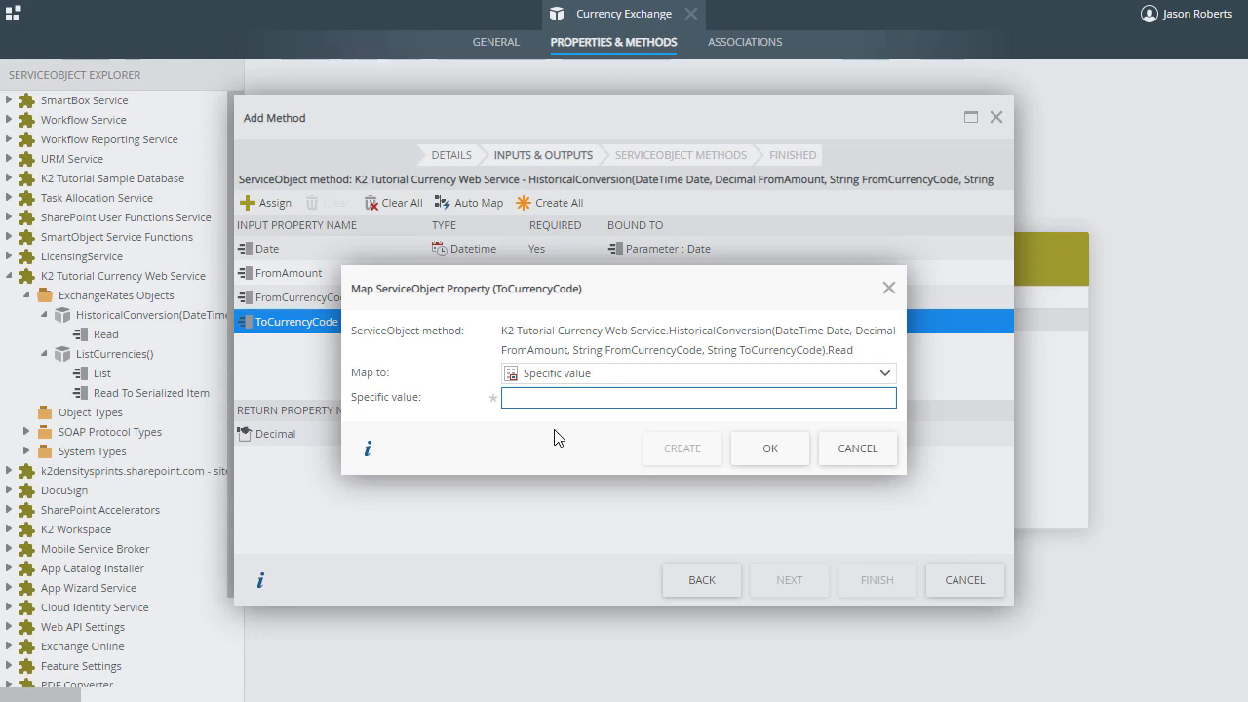
{"action": "type", "text": "USD"}
{"action": "left_click", "coordinate": [770, 448]}
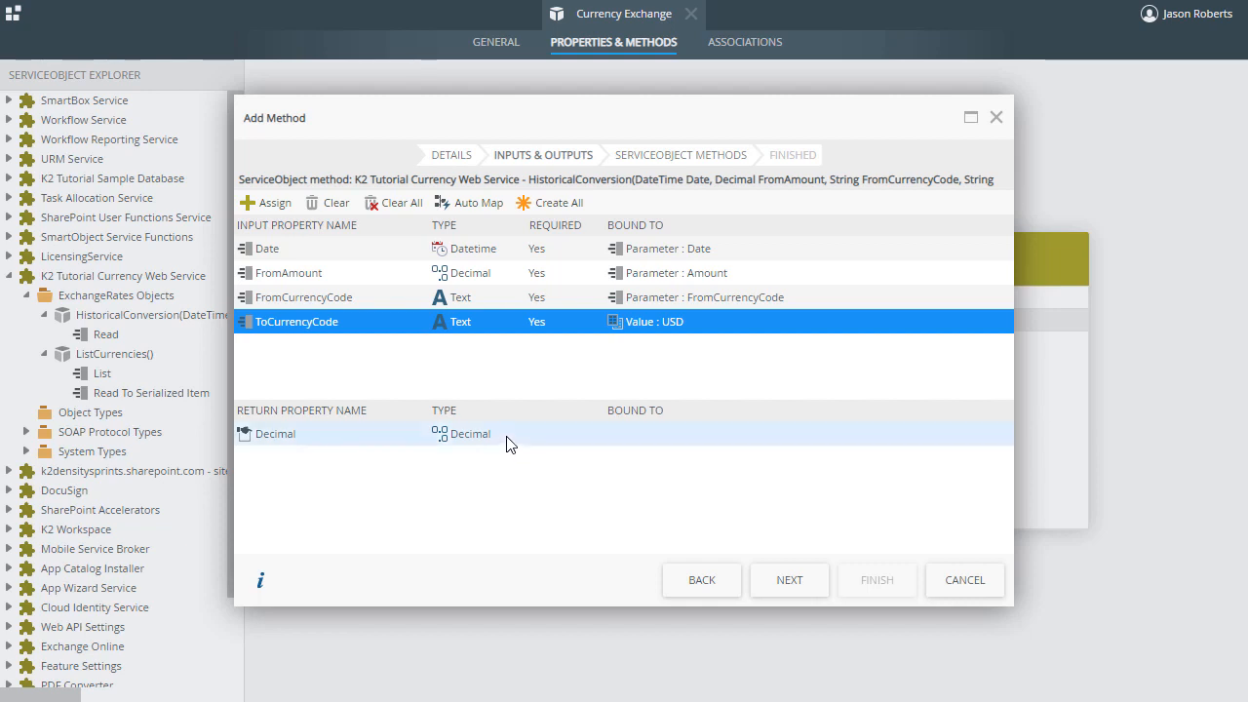
- Map the Decimal return property to a new SmartObject property named USD Amount
{"action": "left_click", "coordinate": [505, 440]}
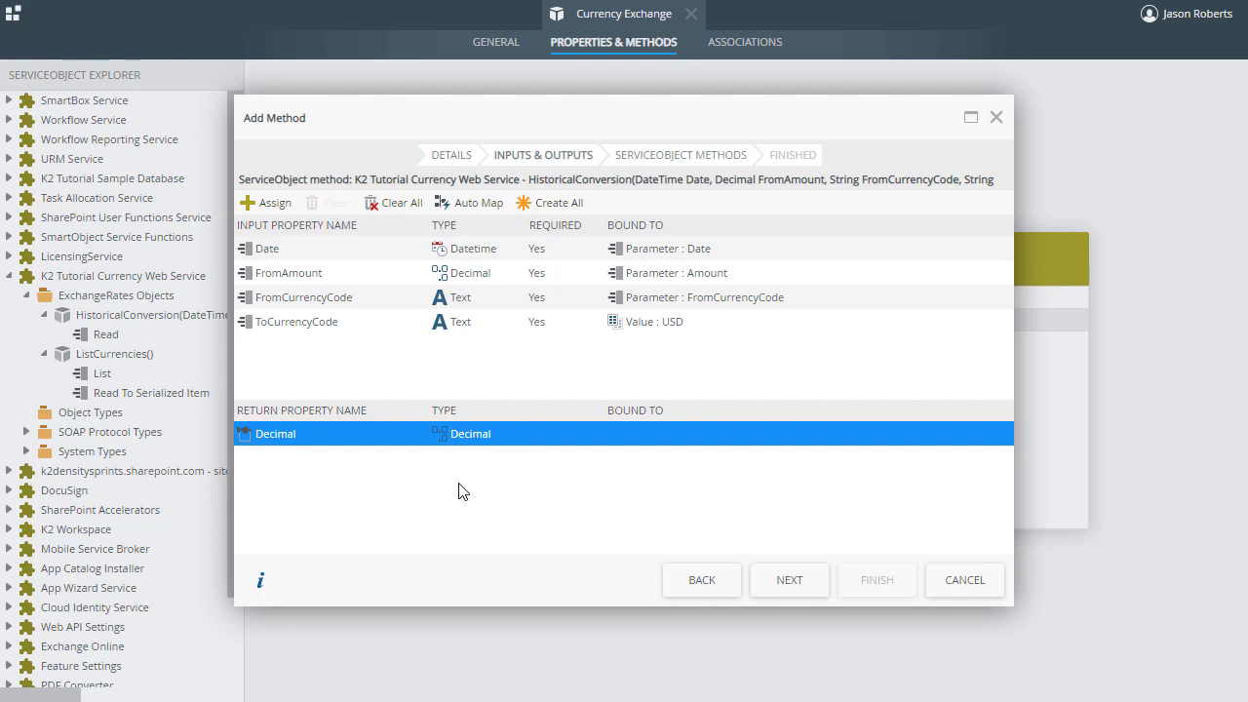
{"action": "left_click", "coordinate": [266, 203]}
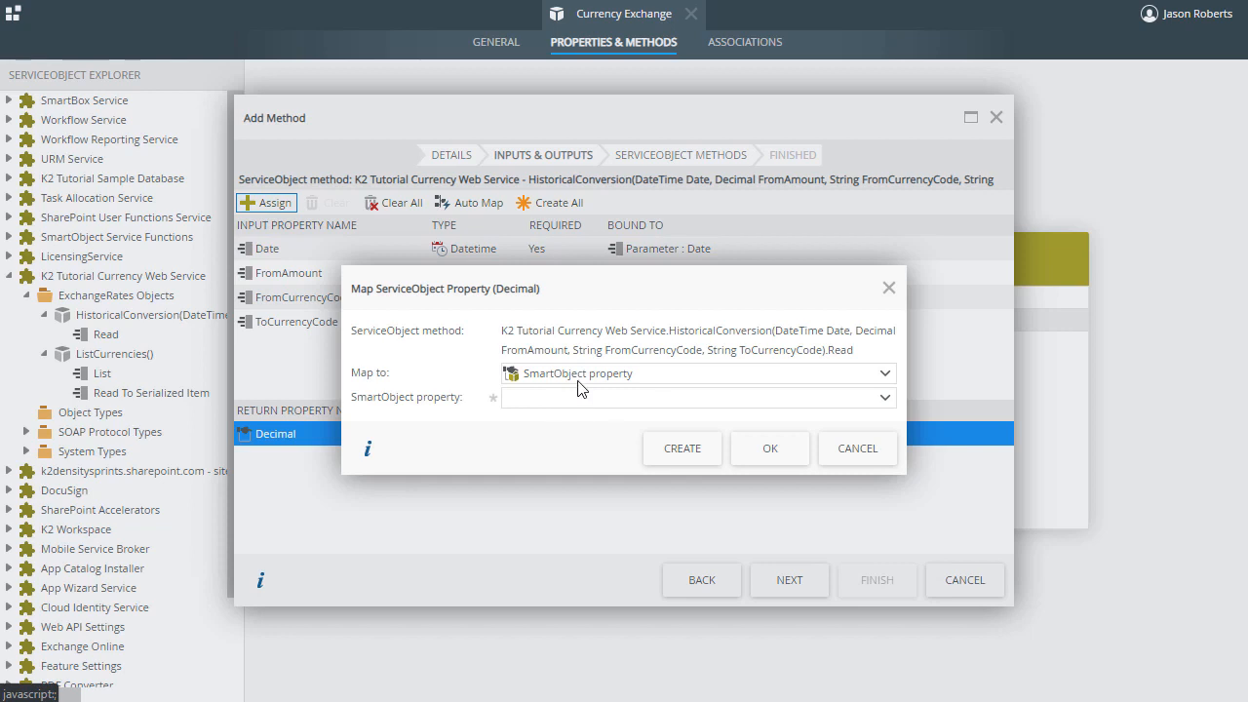
{"action": "left_click", "coordinate": [673, 449]}
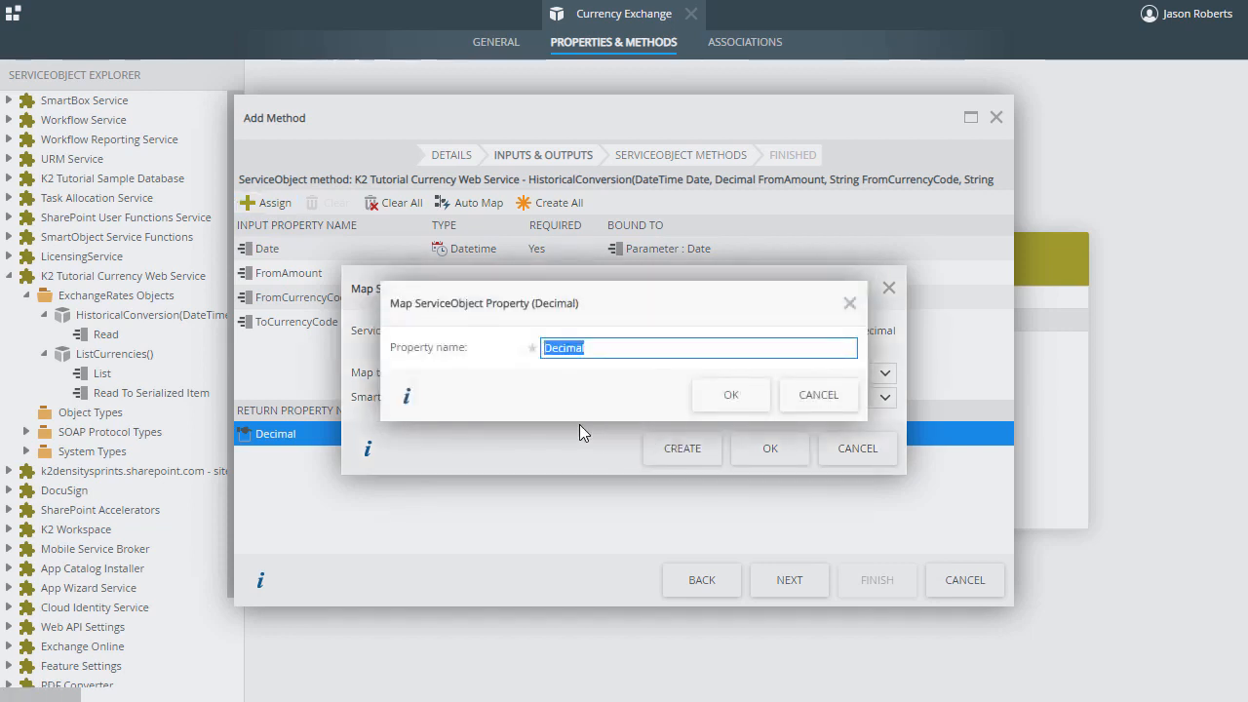
{"action": "type", "text": "USD Amount"}
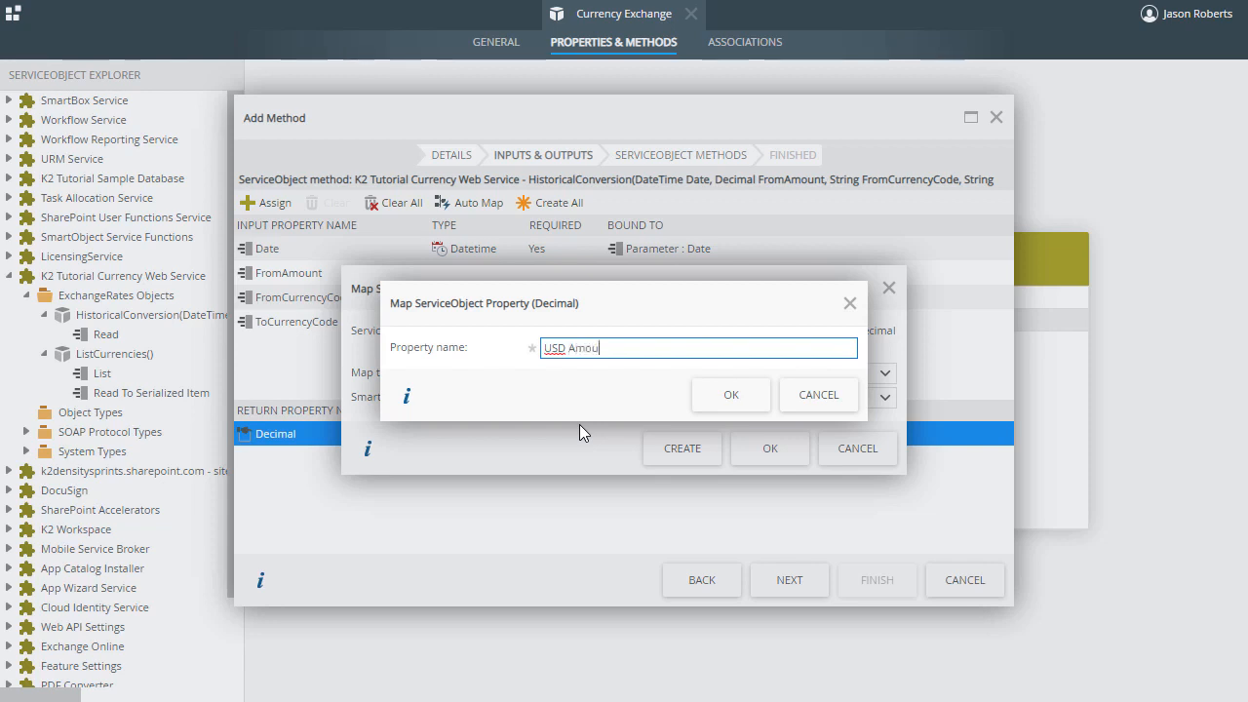
{"action": "left_click", "coordinate": [741, 404]}
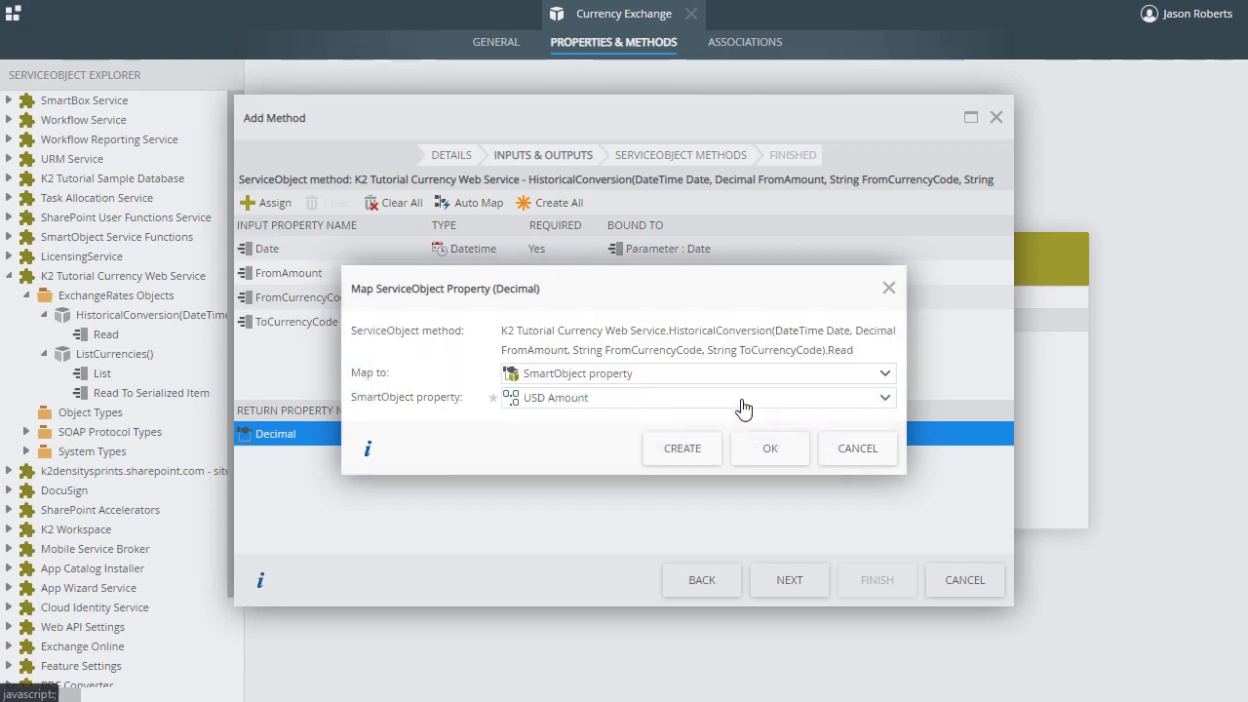
{"action": "left_click", "coordinate": [773, 448]}
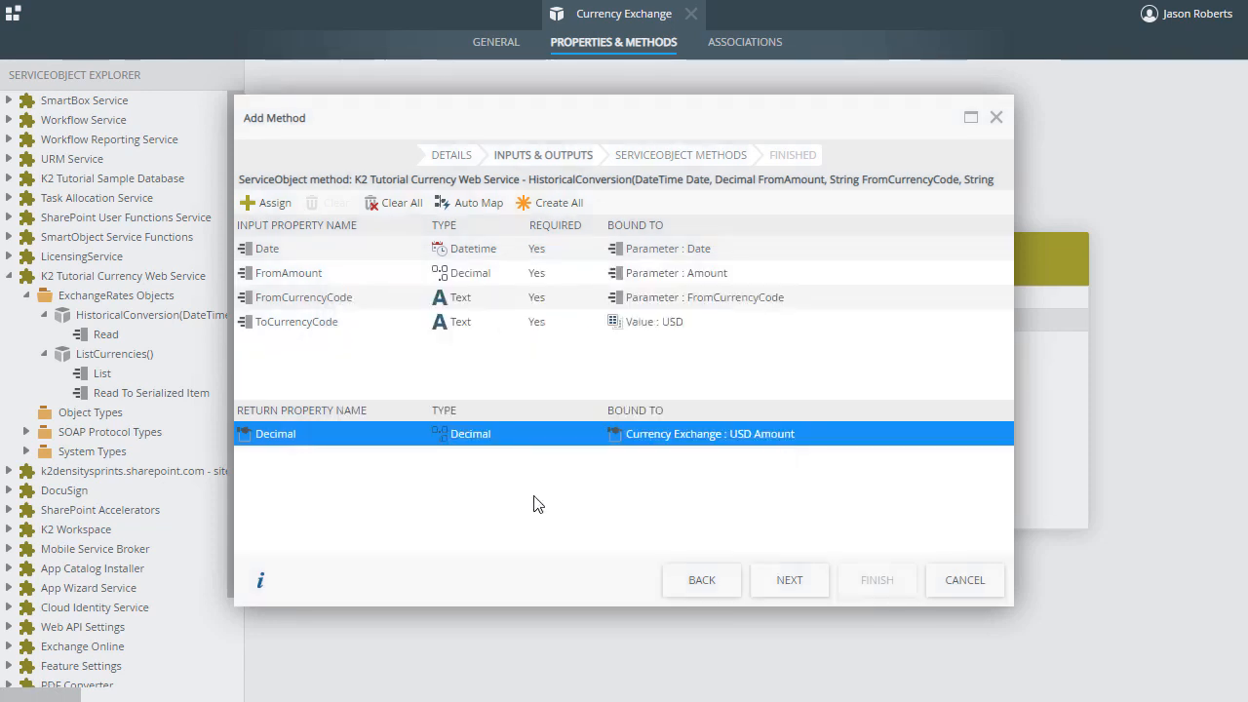
- Complete the Convert FX method with its HistoricalConversion binding and finish the Currency Exchange SmartObject
{"action": "left_click", "coordinate": [807, 583]}
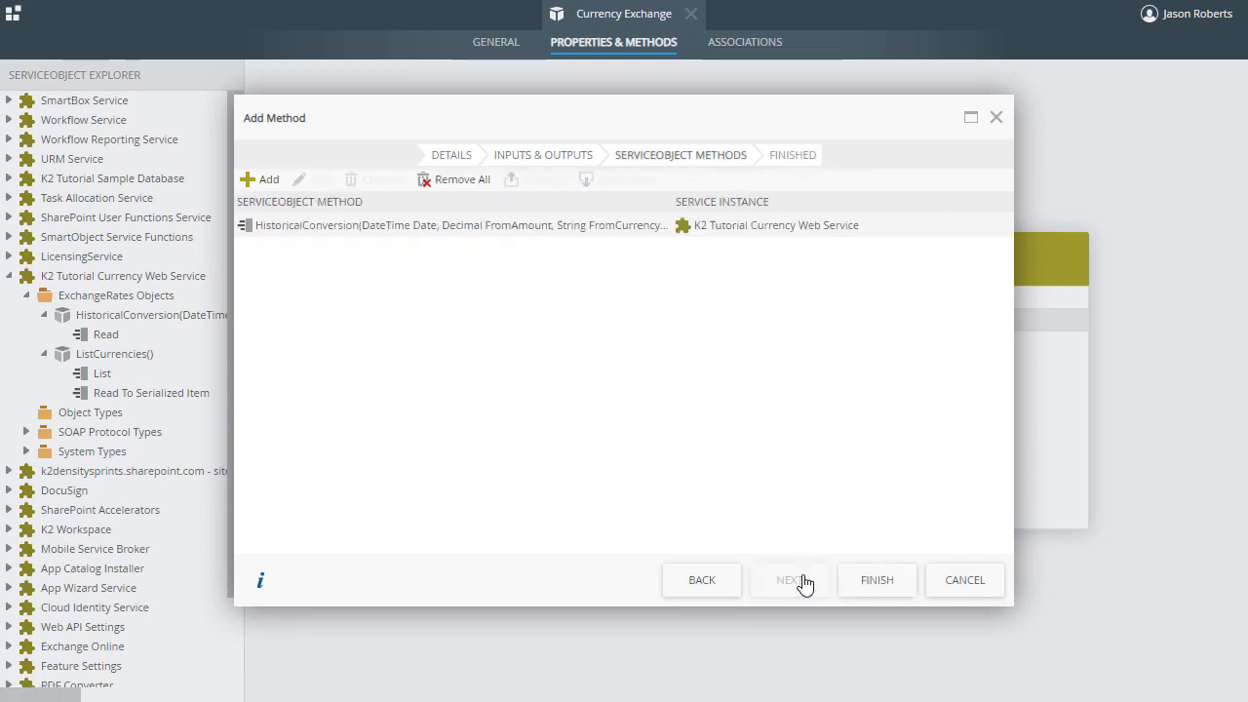
{"action": "left_click", "coordinate": [887, 585]}
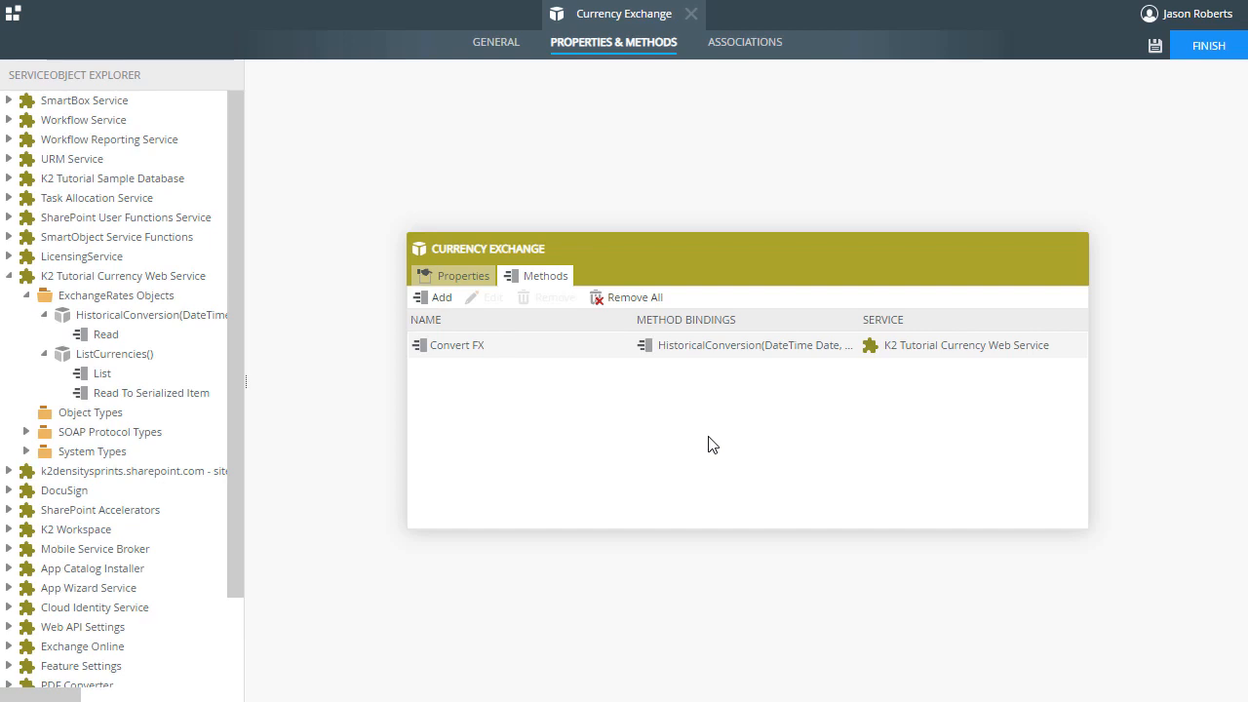
{"action": "left_click", "coordinate": [1188, 56]}
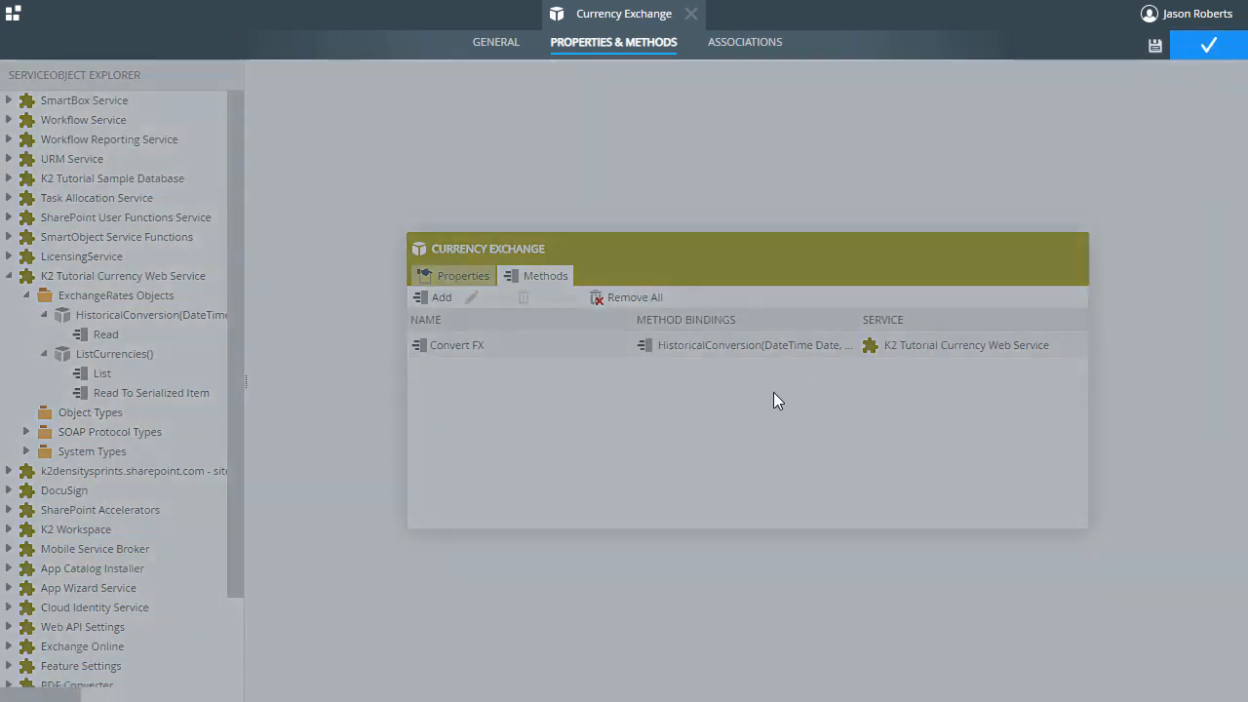